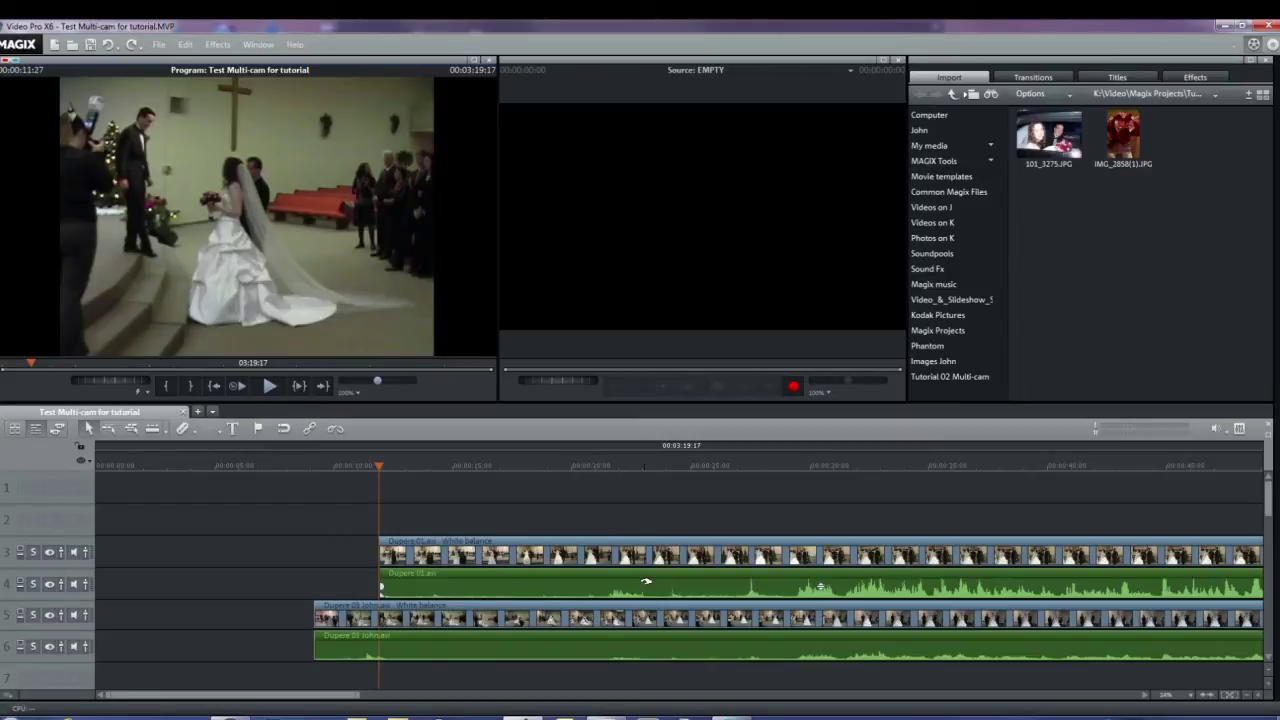
pyautogui.click(632, 615)
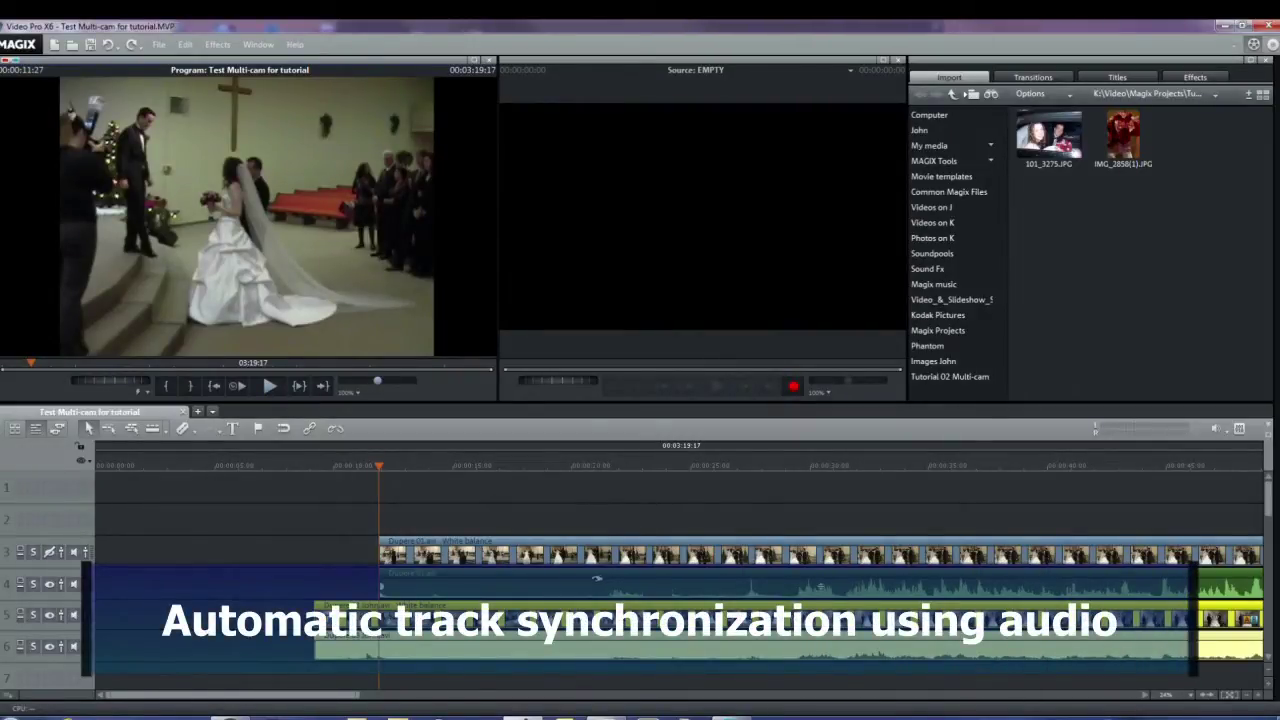
pyautogui.click(597, 580)
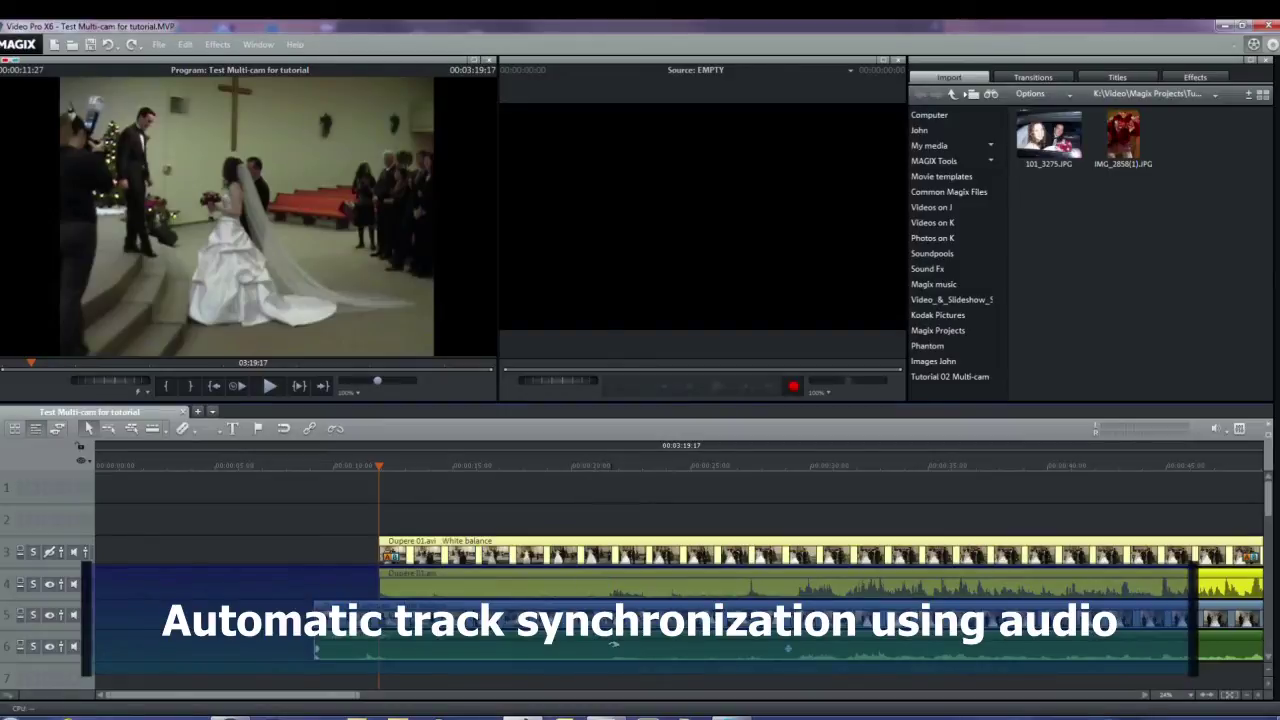
pyautogui.click(614, 646)
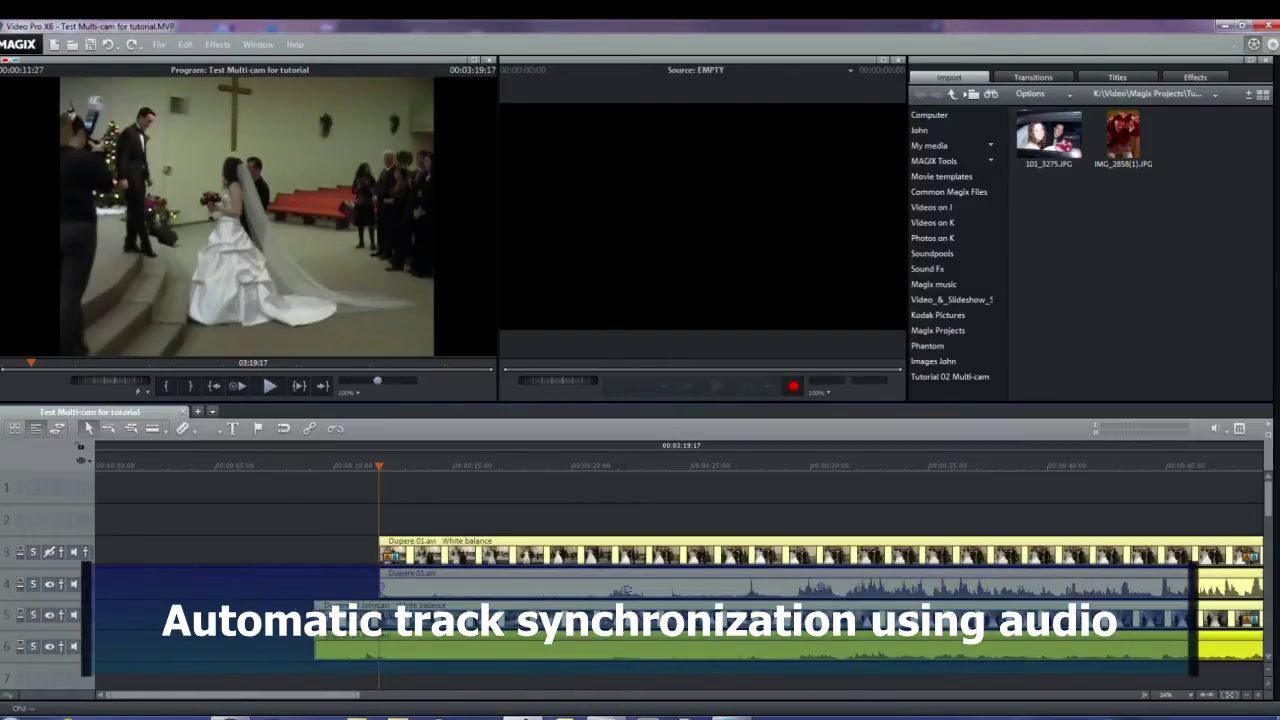
pyautogui.rightClick(625, 596)
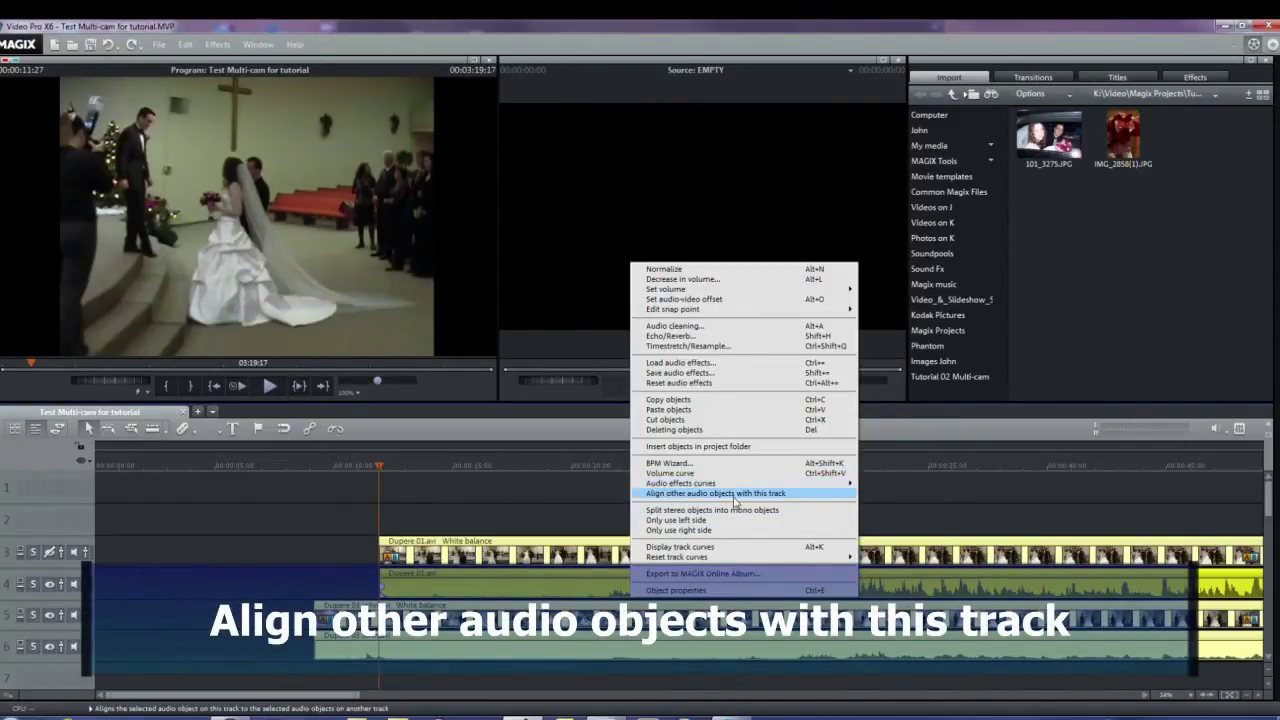
# - Deselect the clips and scrub to the cough near 00:27
pyautogui.click(303, 549)
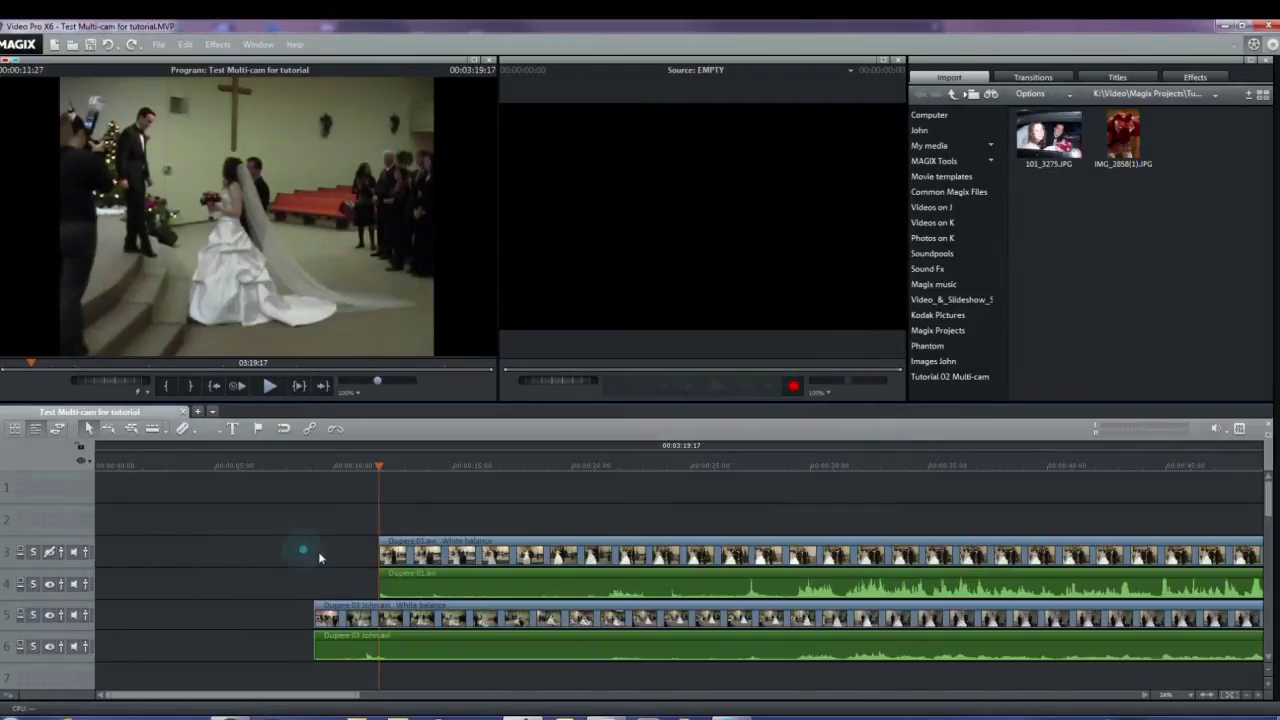
pyautogui.click(745, 465)
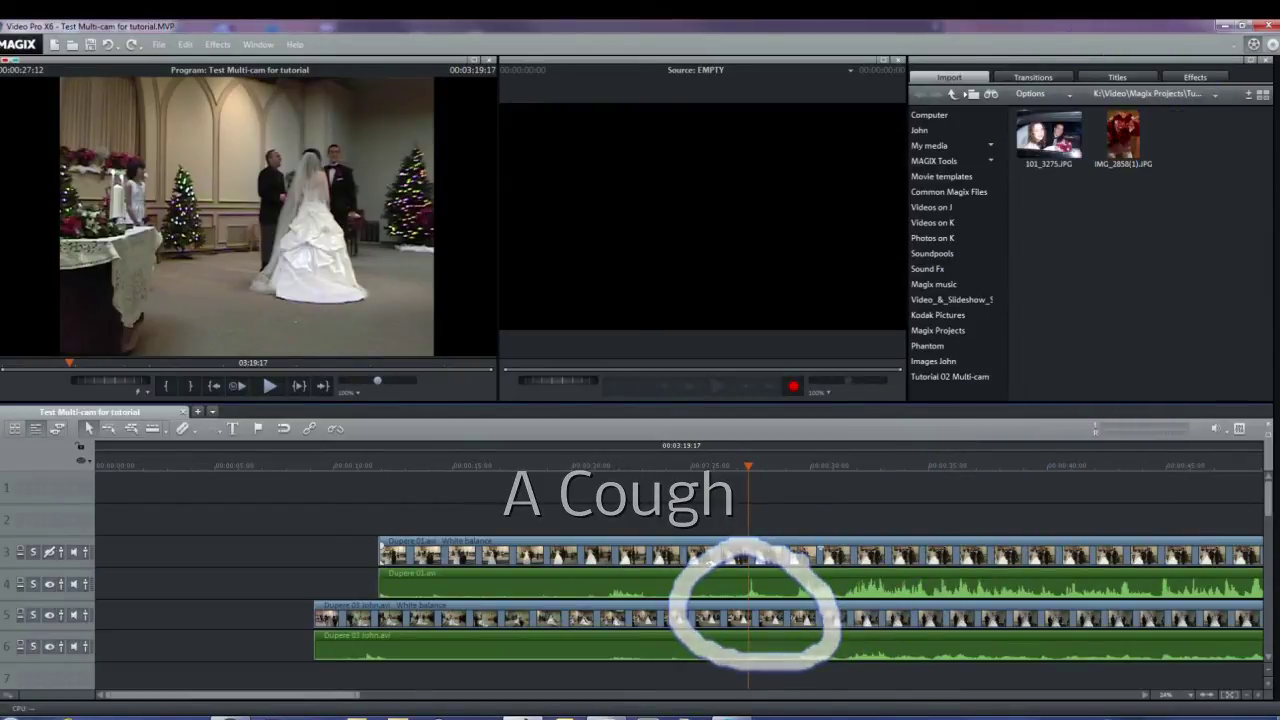
pyautogui.click(744, 465)
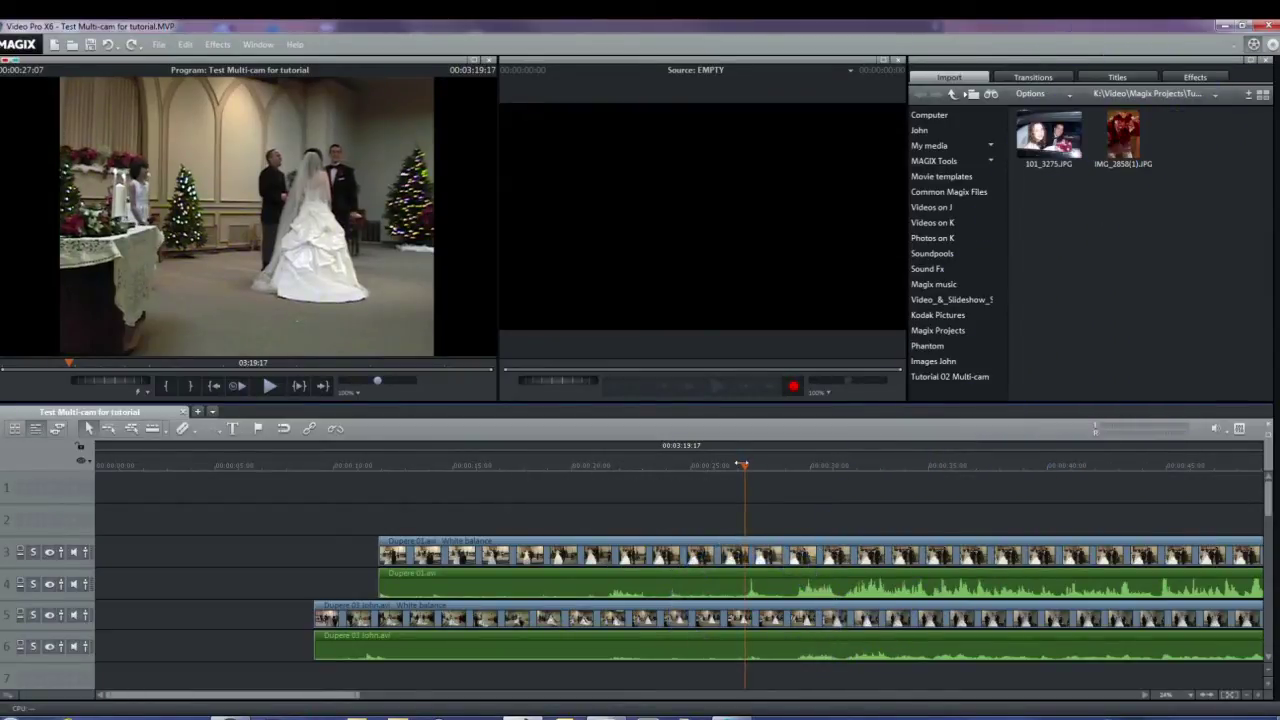
pyautogui.moveTo(744, 465); pyautogui.dragTo(748, 465)
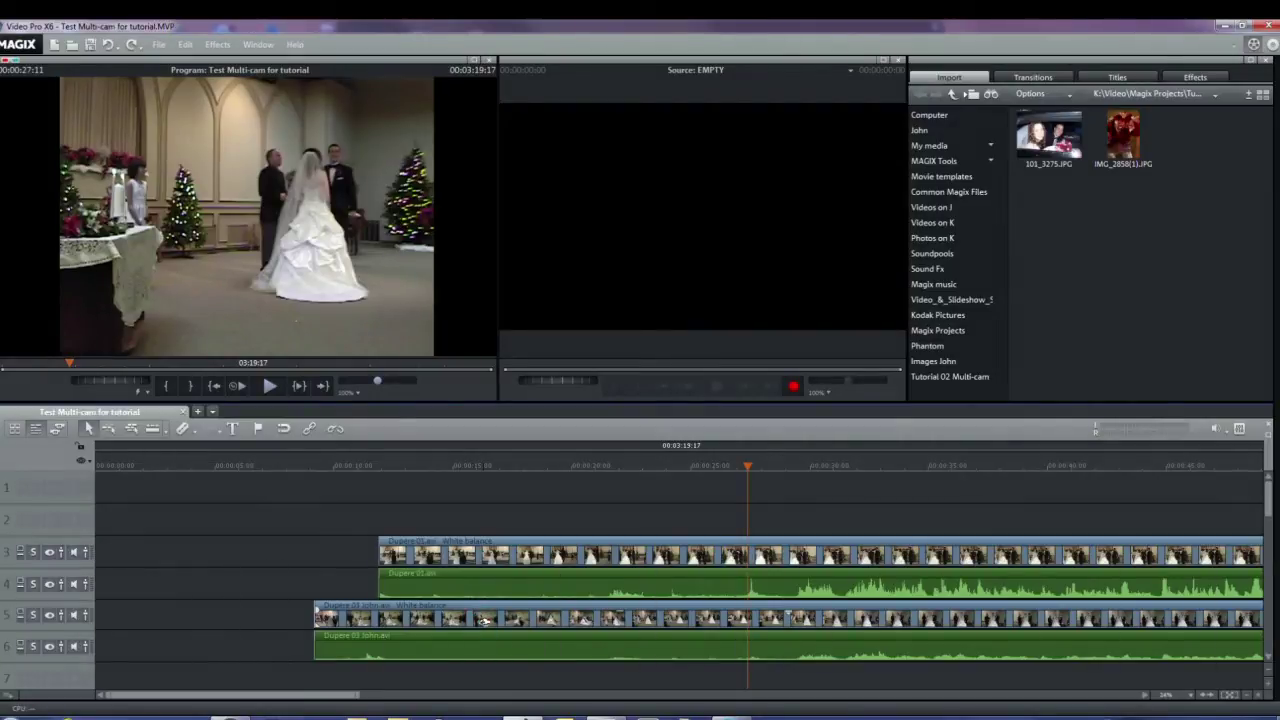
# - Compare the camera angles around 00:18 by hiding and re-showing track 5's picture
pyautogui.click(484, 620)
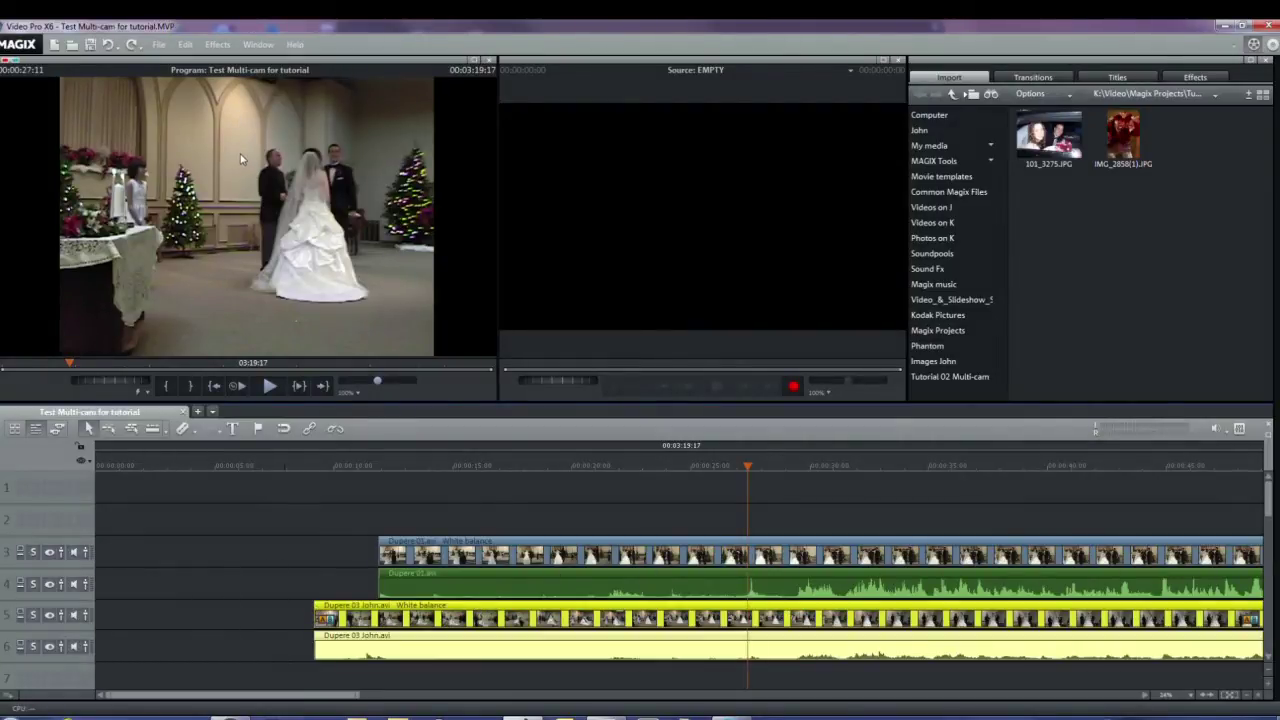
pyautogui.click(49, 615)
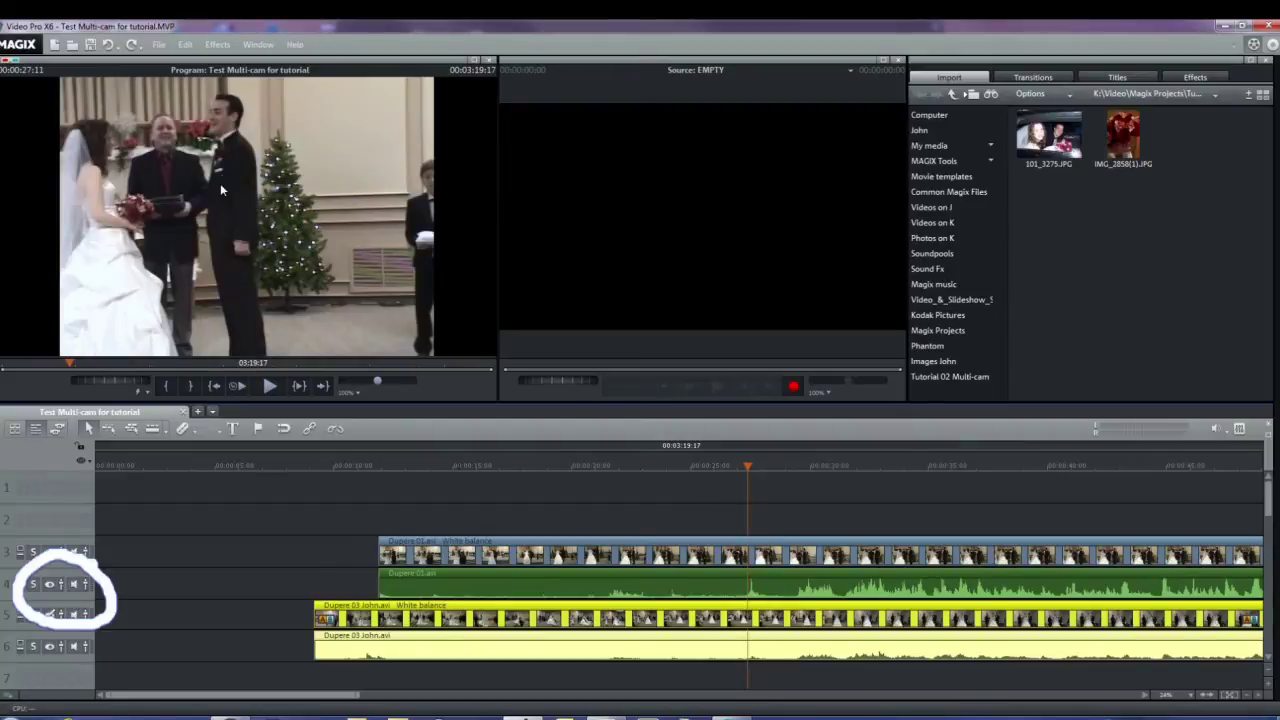
pyautogui.moveTo(746, 465); pyautogui.dragTo(542, 466)
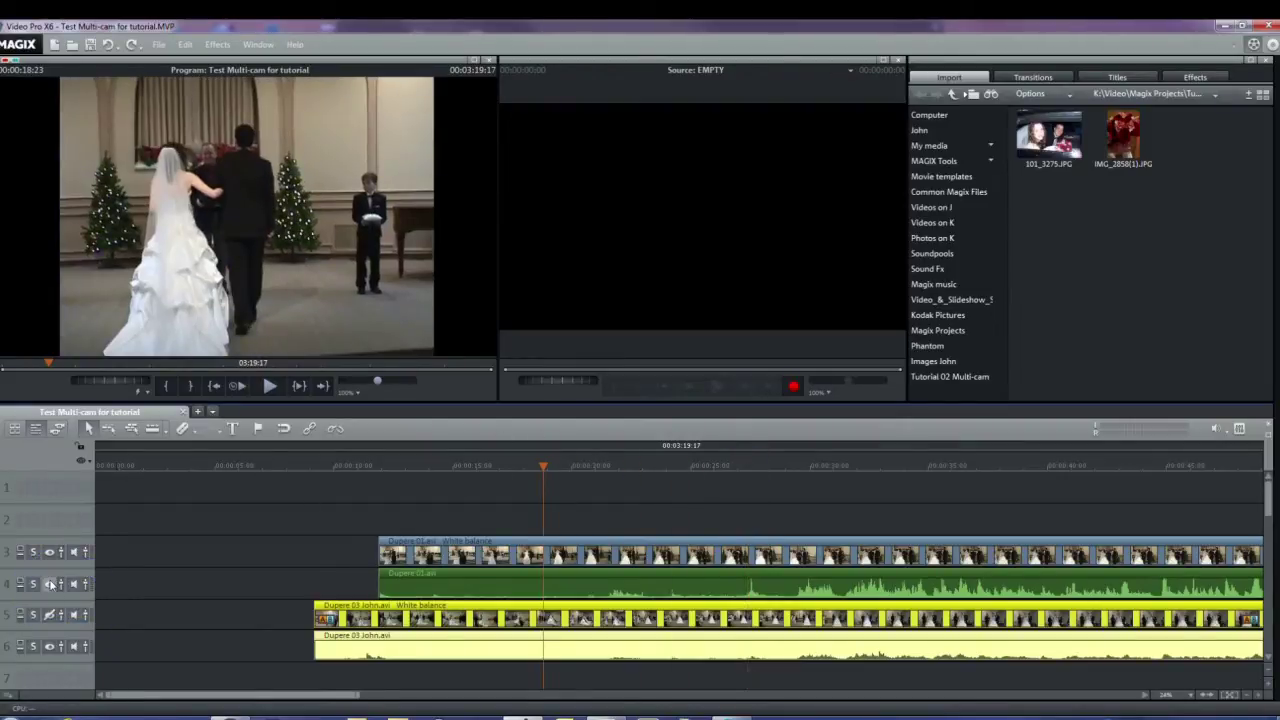
pyautogui.click(49, 614)
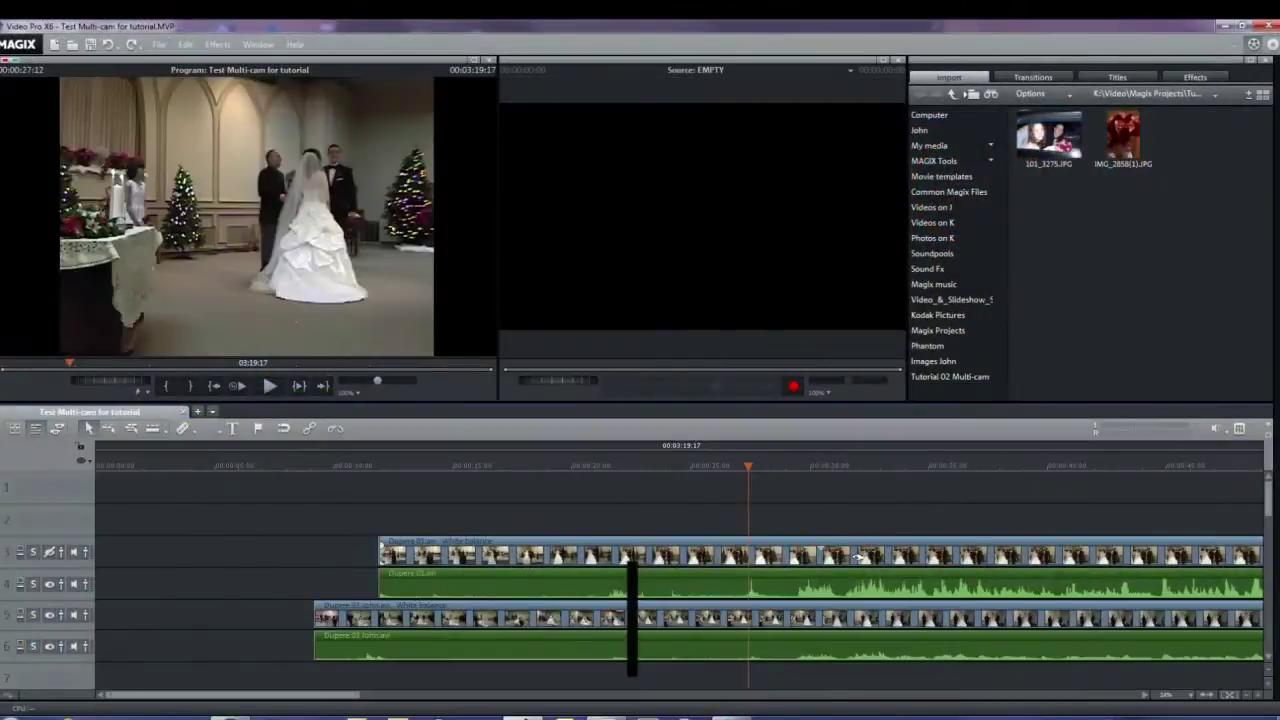
pyautogui.click(433, 466)
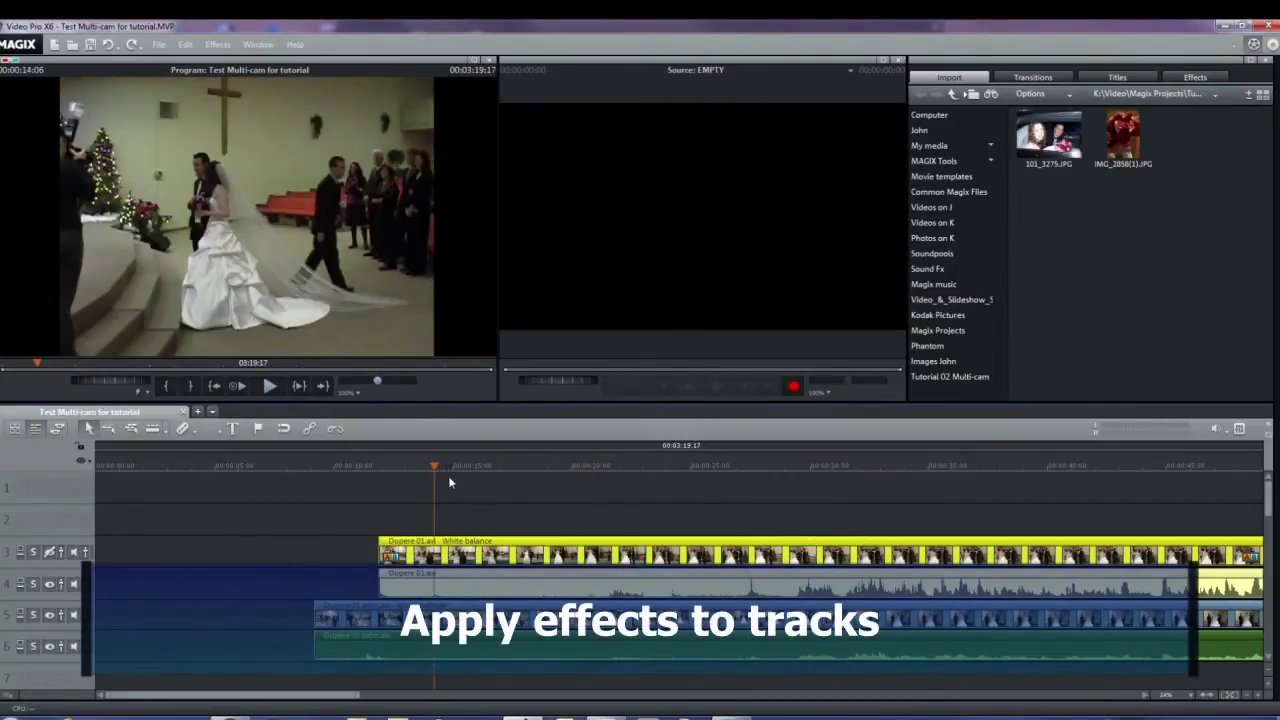
# - Show the Video effects > Color category and inspect the Dupere 03 John clip's White balance
pyautogui.click(1195, 77)
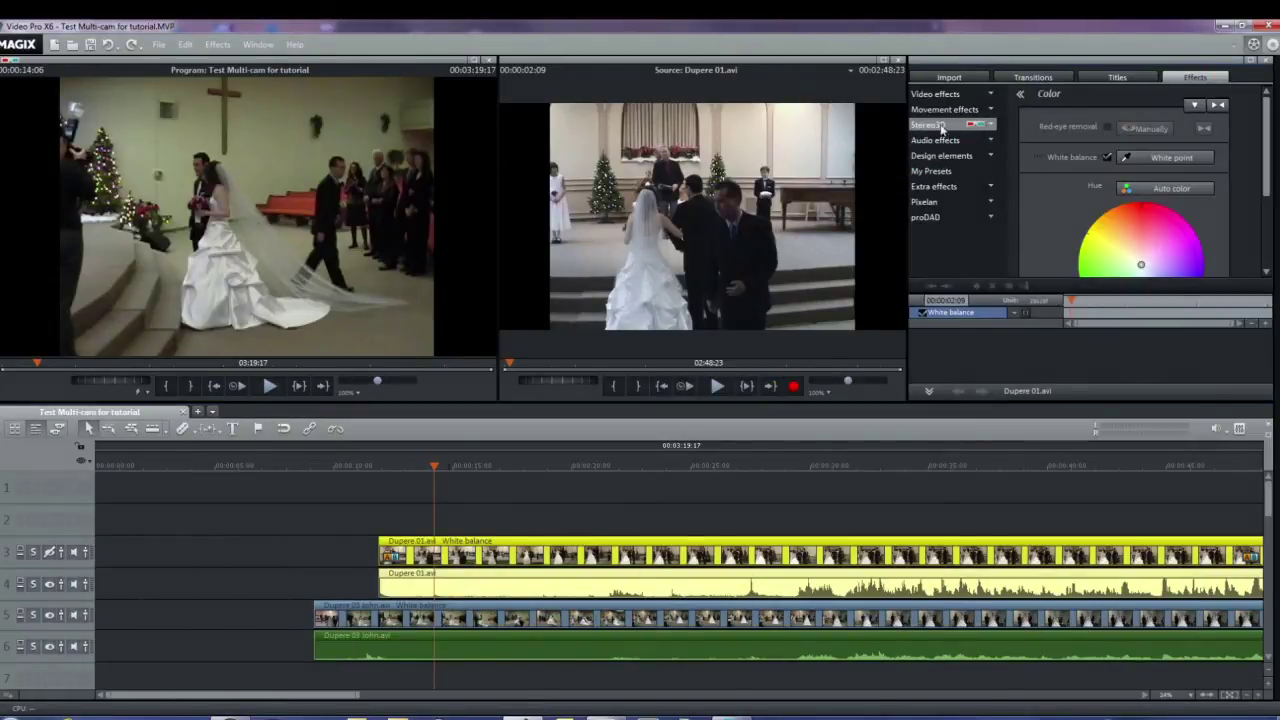
pyautogui.click(935, 93)
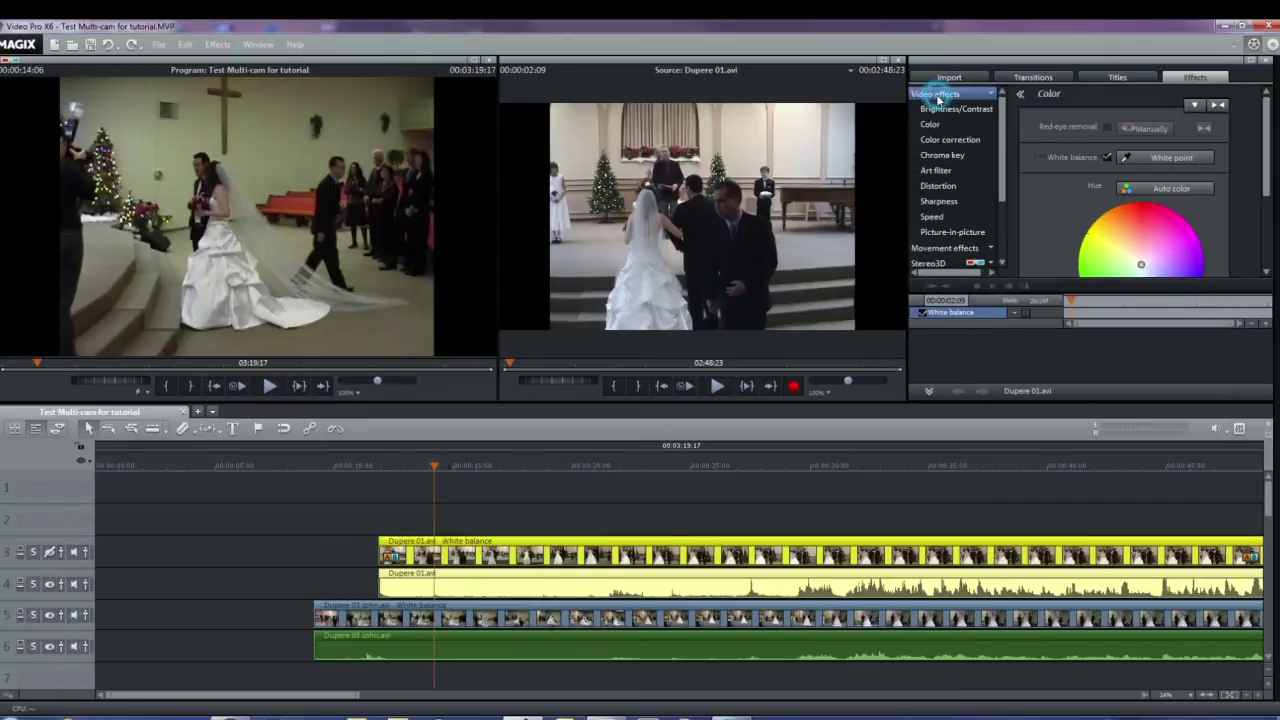
pyautogui.click(932, 123)
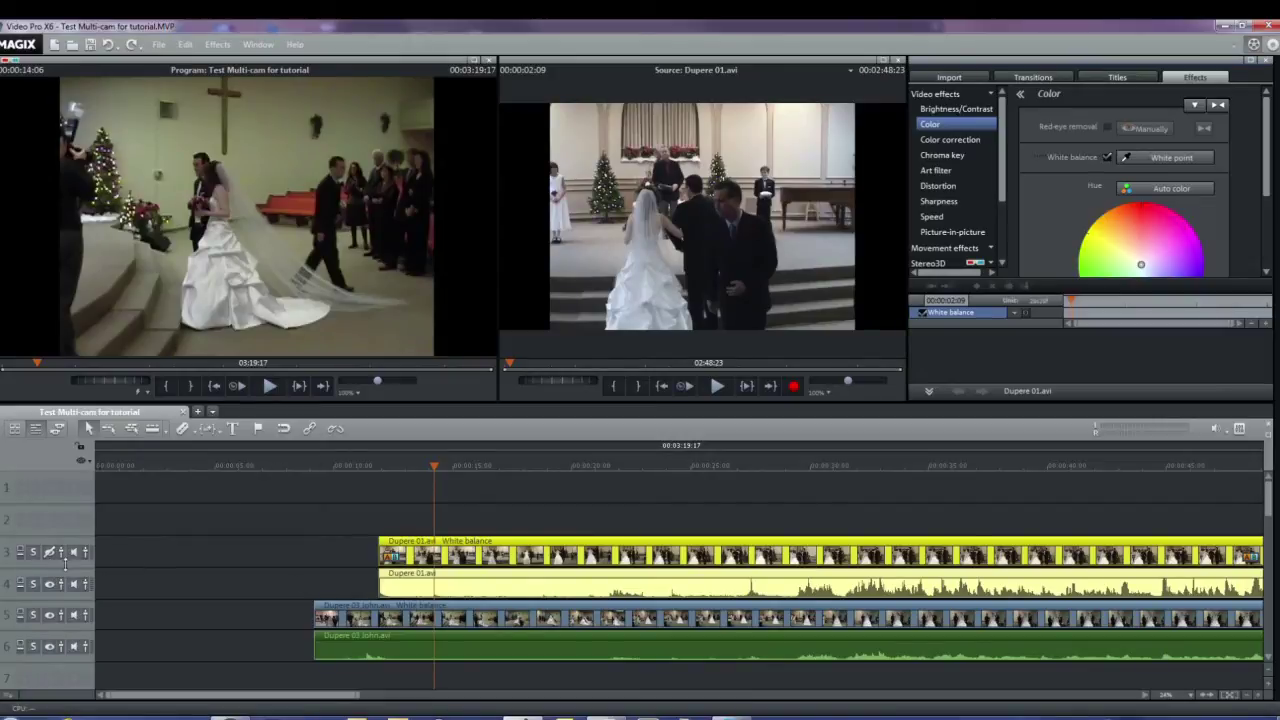
pyautogui.click(443, 626)
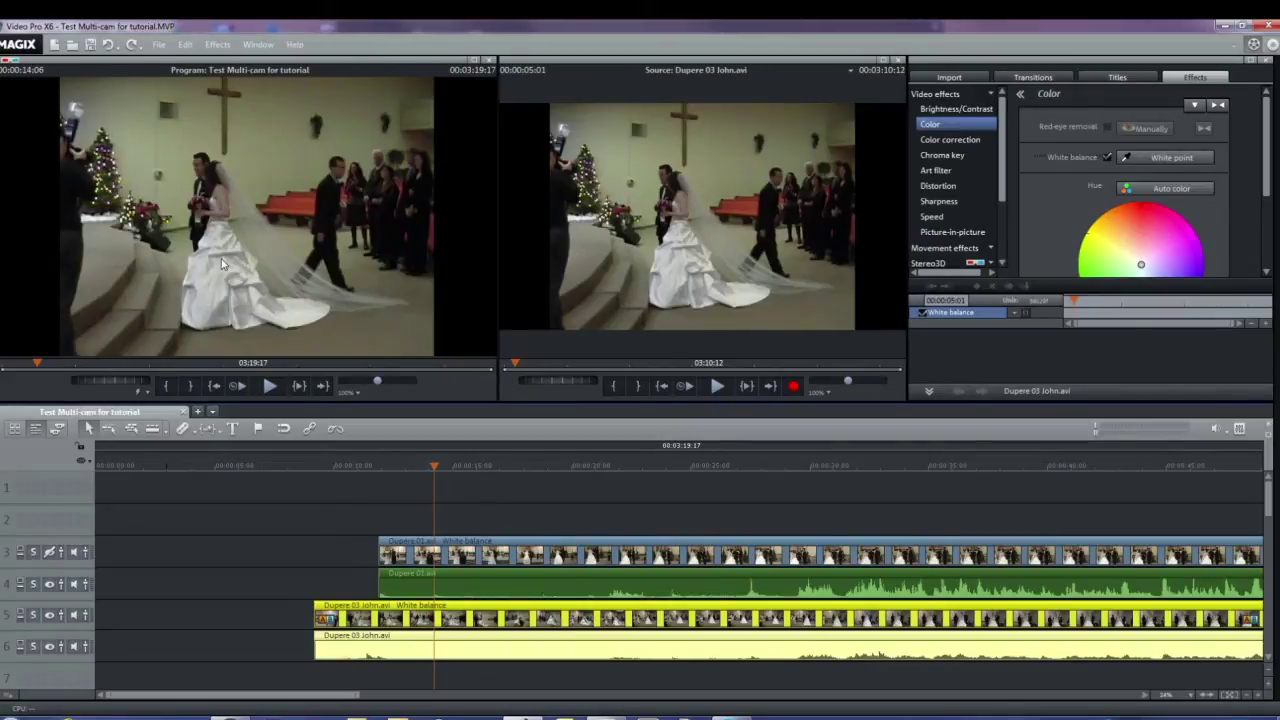
# - Check the Dupere 01 clip's effects, then hide the pictures of tracks 5 and 3
pyautogui.click(27, 592)
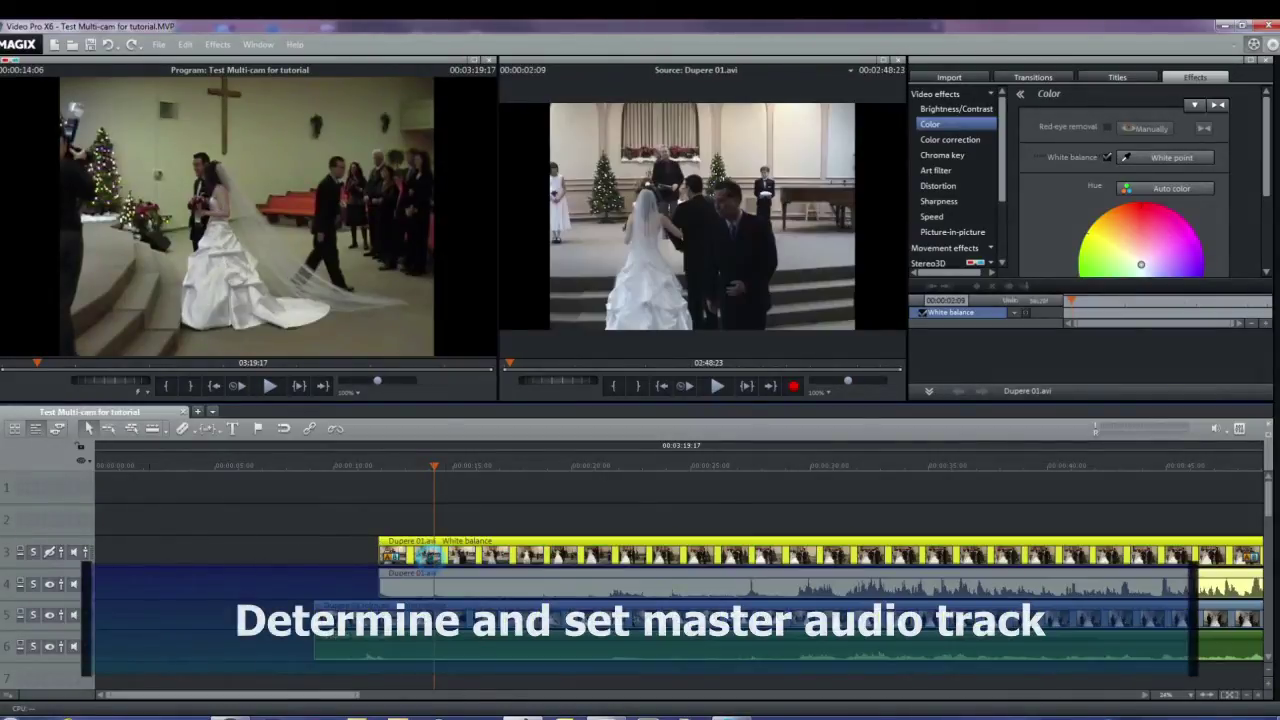
pyautogui.click(49, 614)
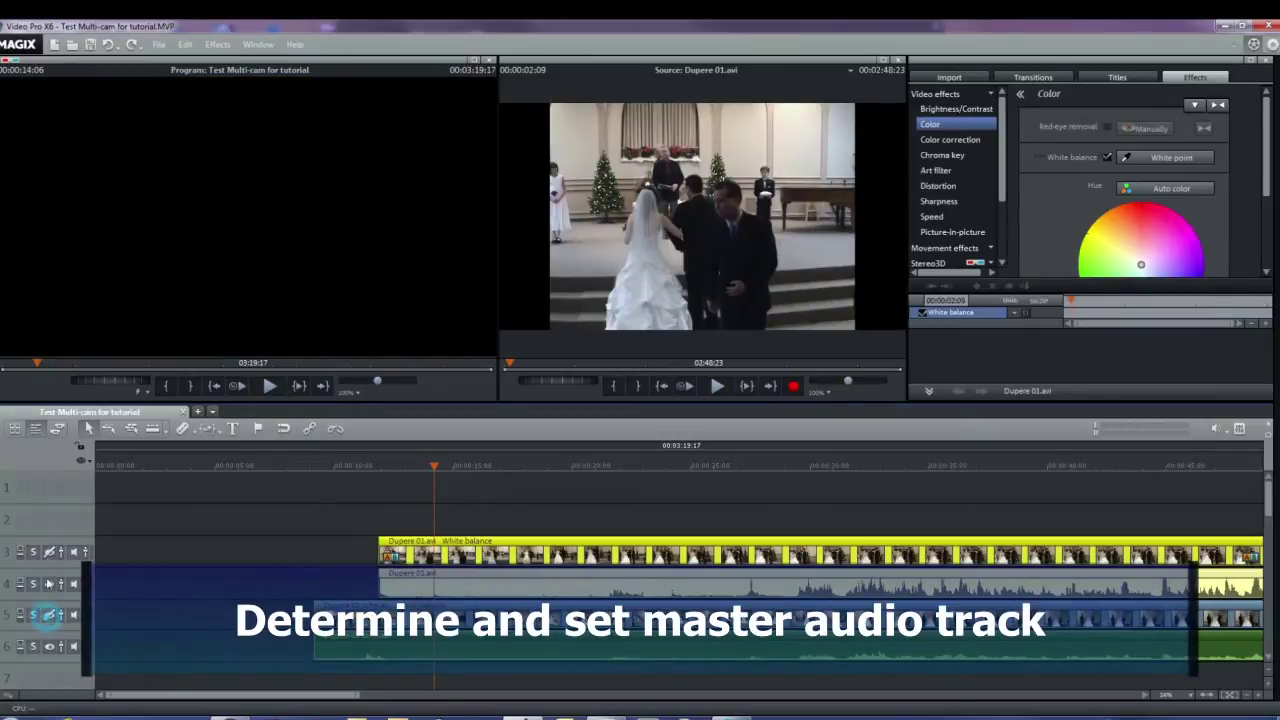
pyautogui.click(49, 551)
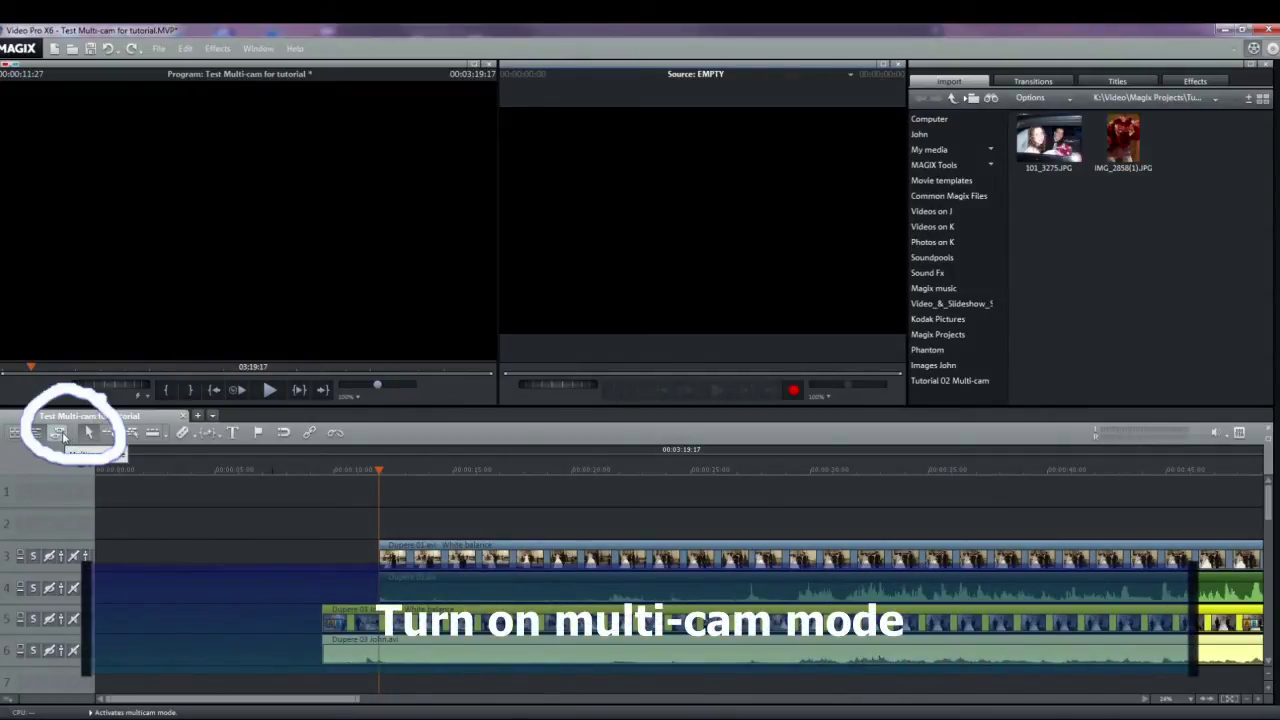
# - Switch on Multicam mode and accept the multicam effects warning
pyautogui.click(60, 434)
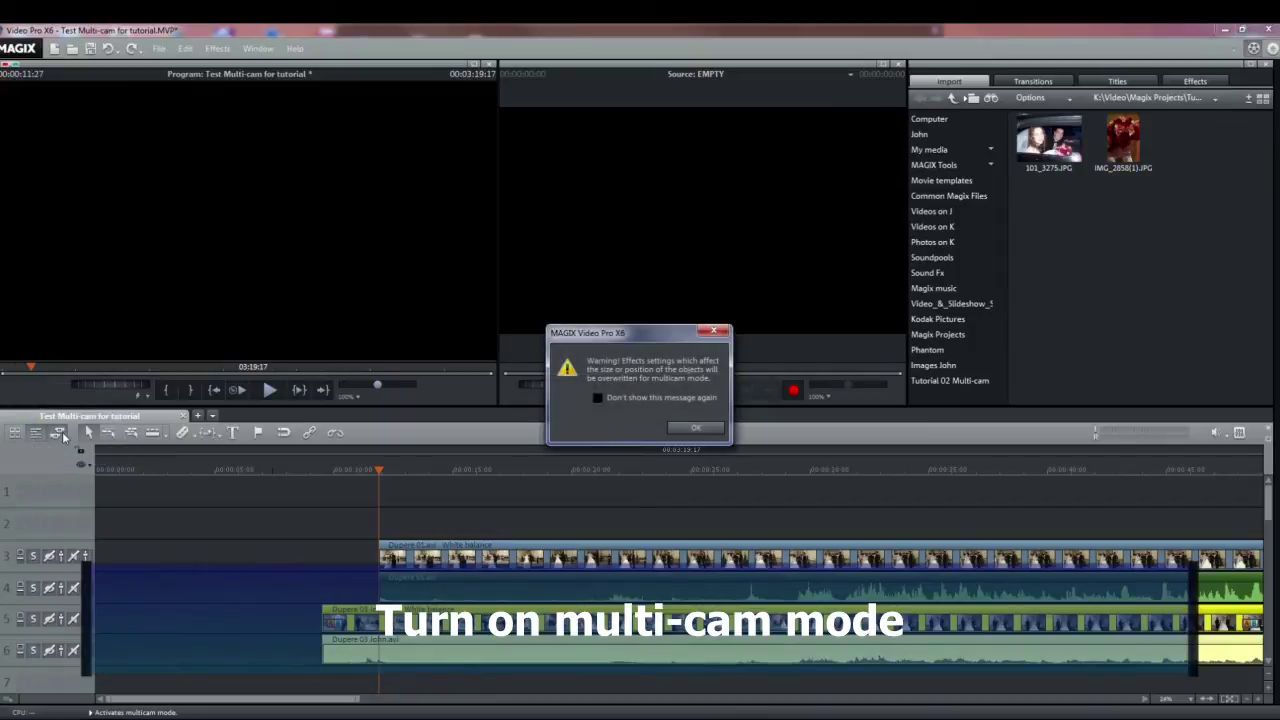
pyautogui.click(690, 430)
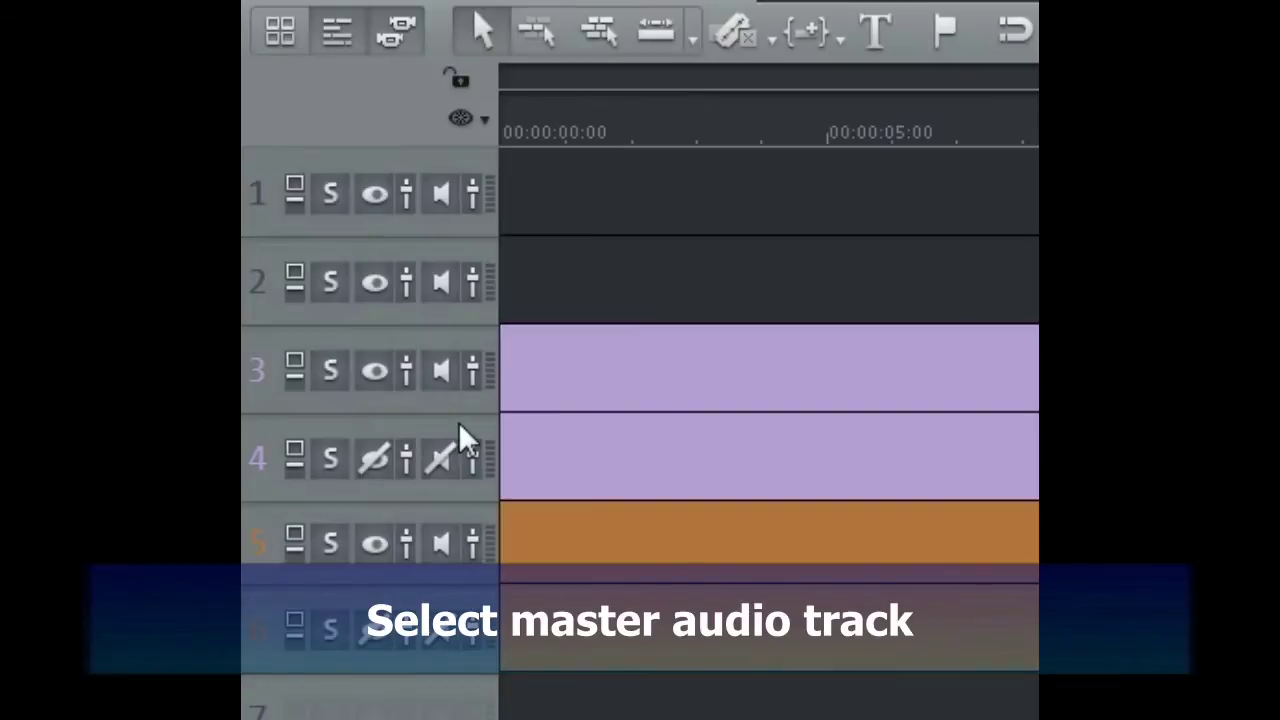
# - Make track 4 the Multicam master audio track from its header menu
pyautogui.rightClick(462, 440)
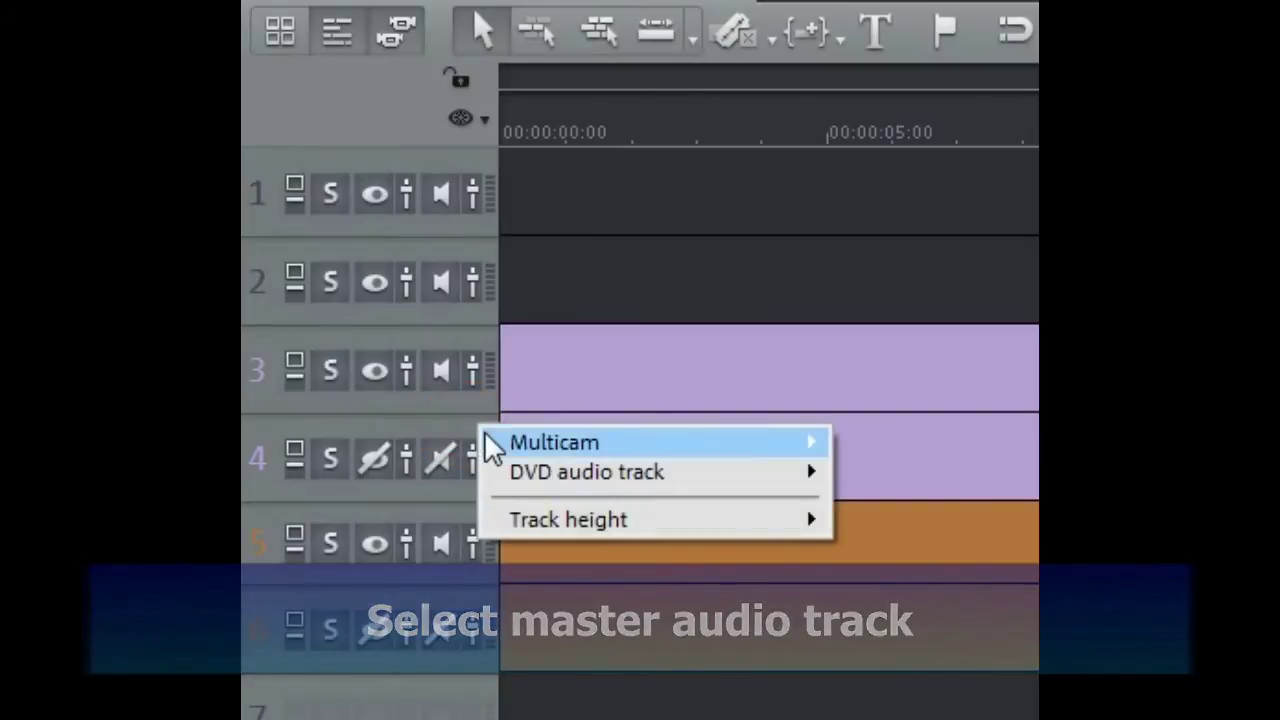
pyautogui.moveTo(497, 445)
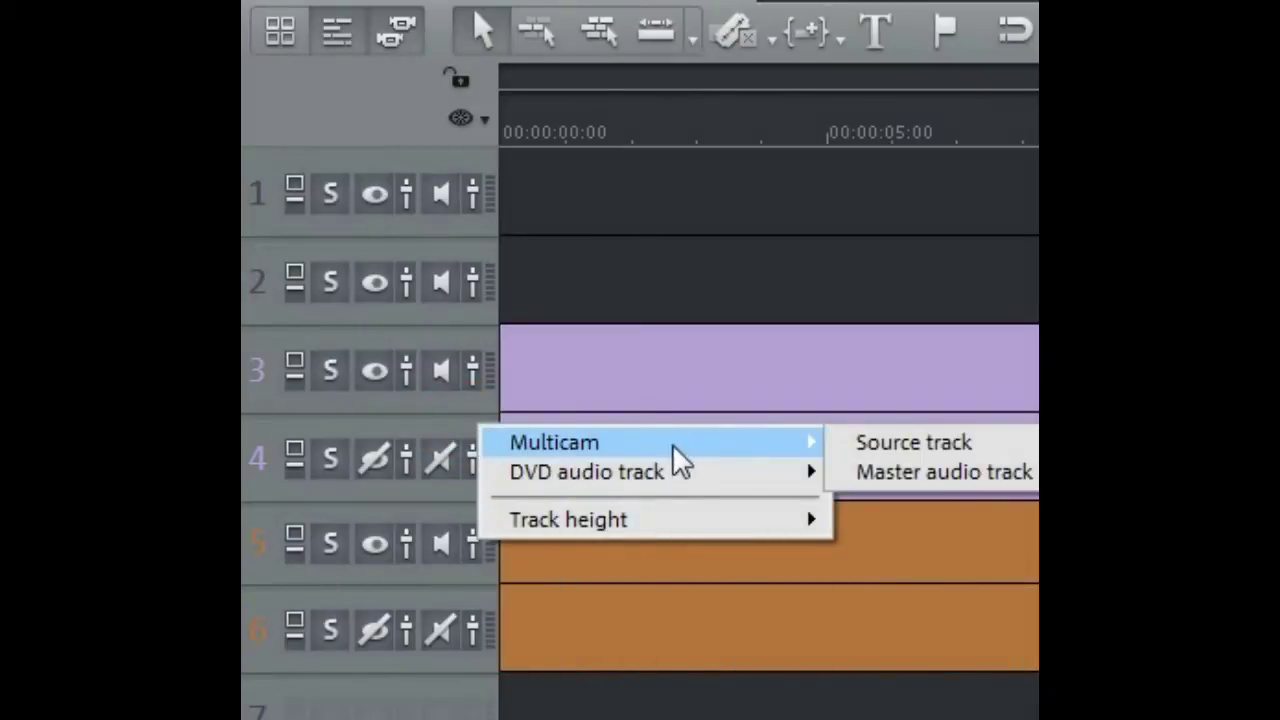
pyautogui.click(890, 472)
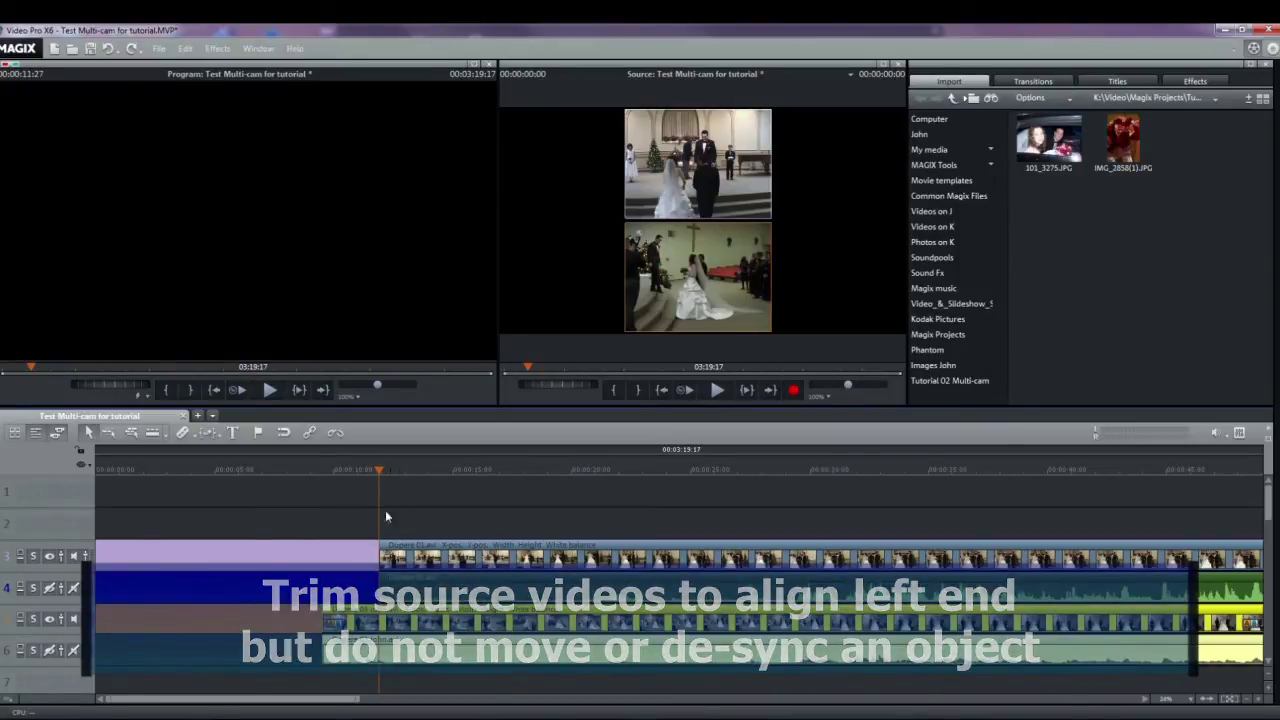
pyautogui.click(324, 652)
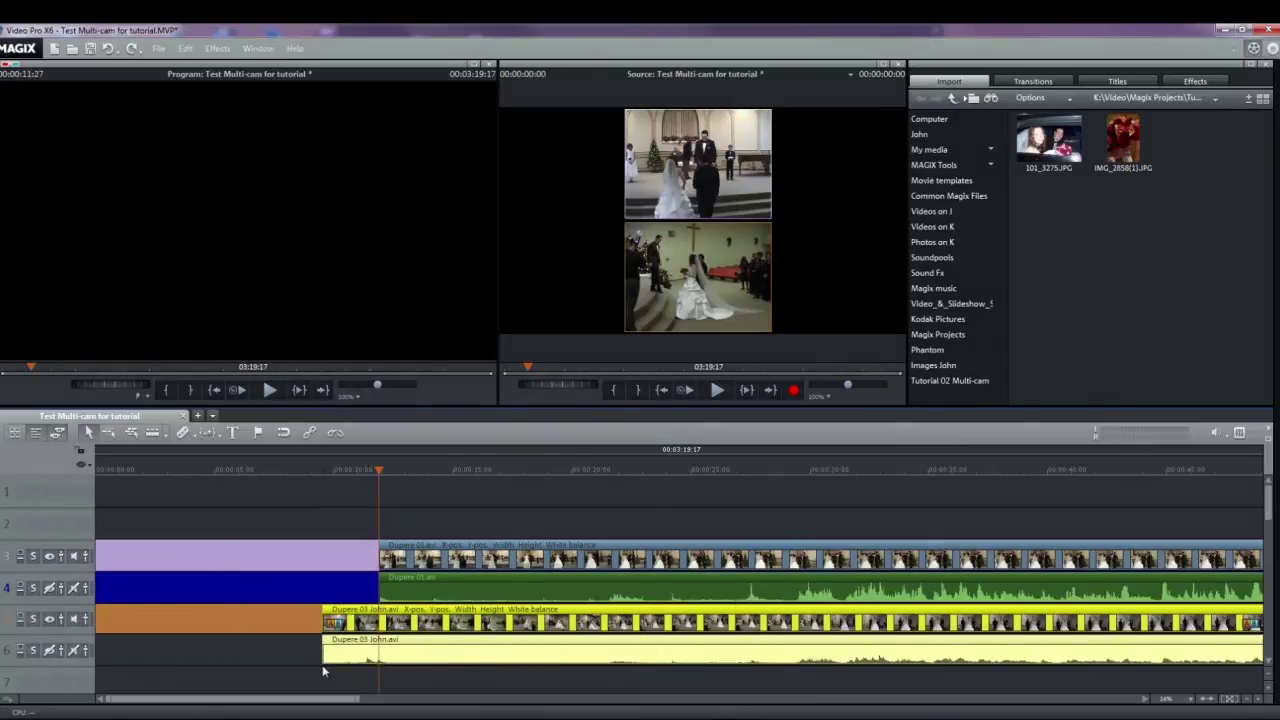
pyautogui.moveTo(320, 660); pyautogui.dragTo(373, 661)
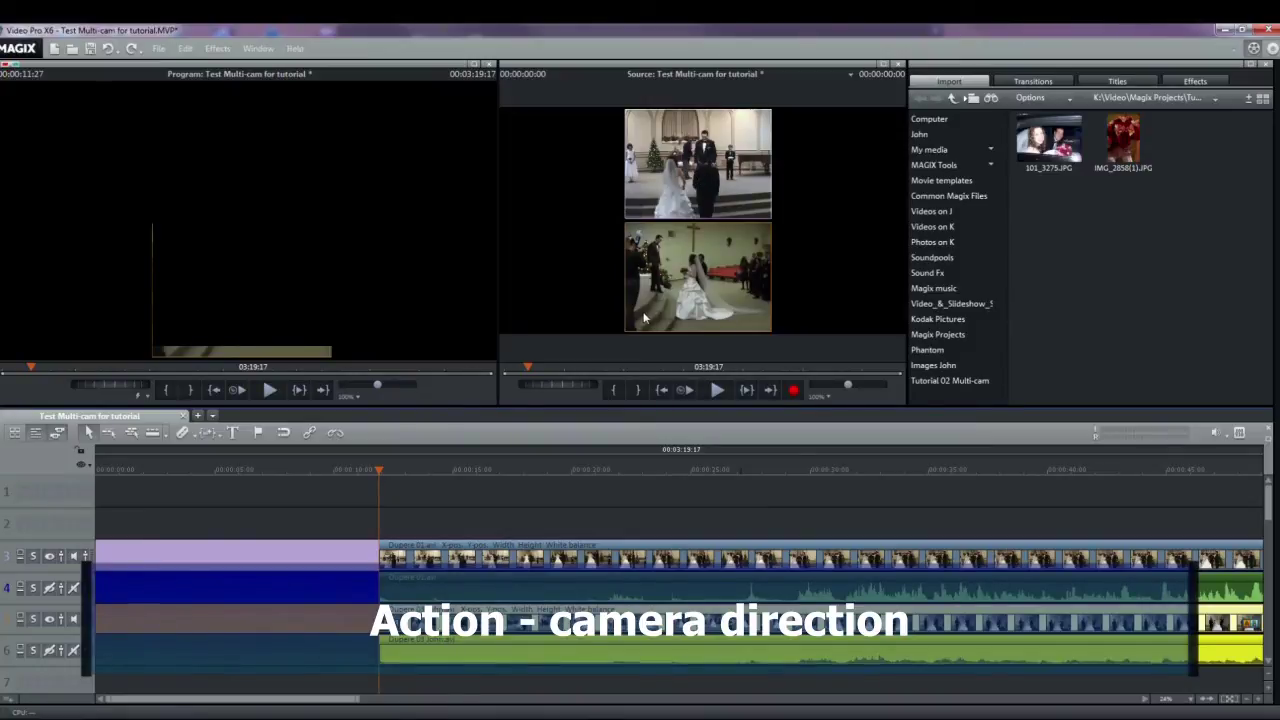
# - Record a multicam pass to track 1, switching top, lower, then top camera during playback
pyautogui.click(702, 167)
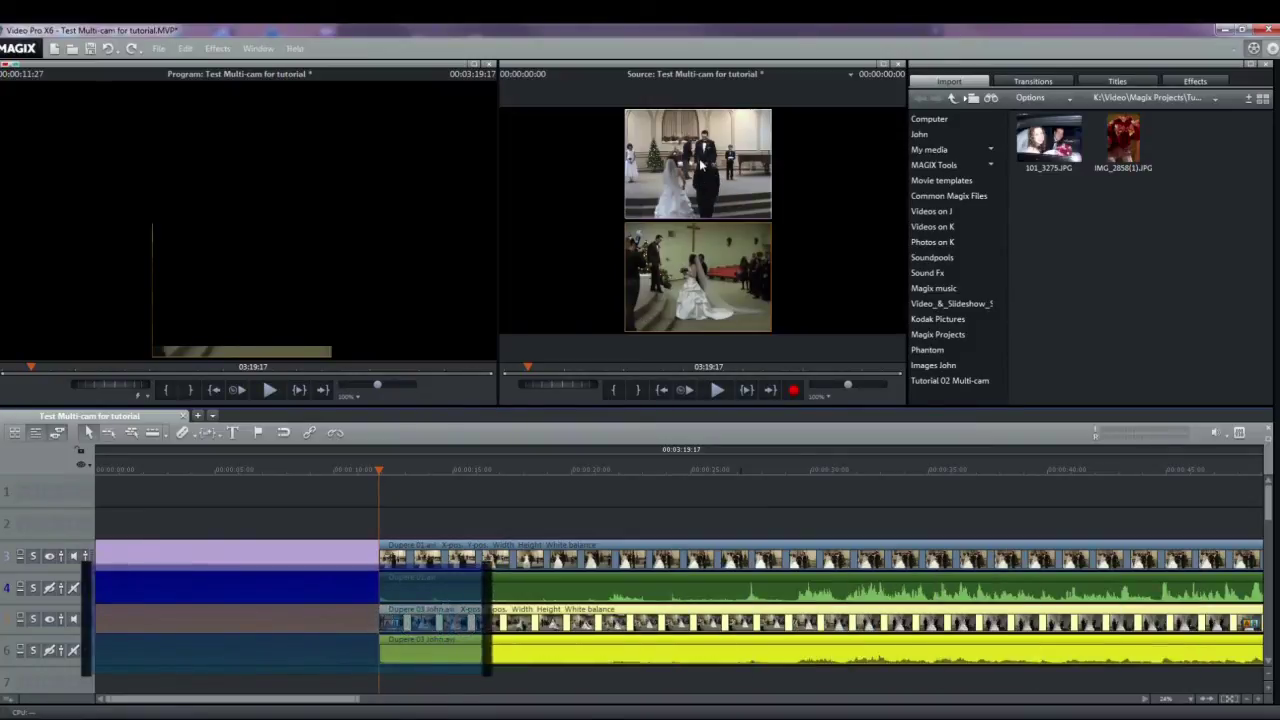
pyautogui.click(715, 393)
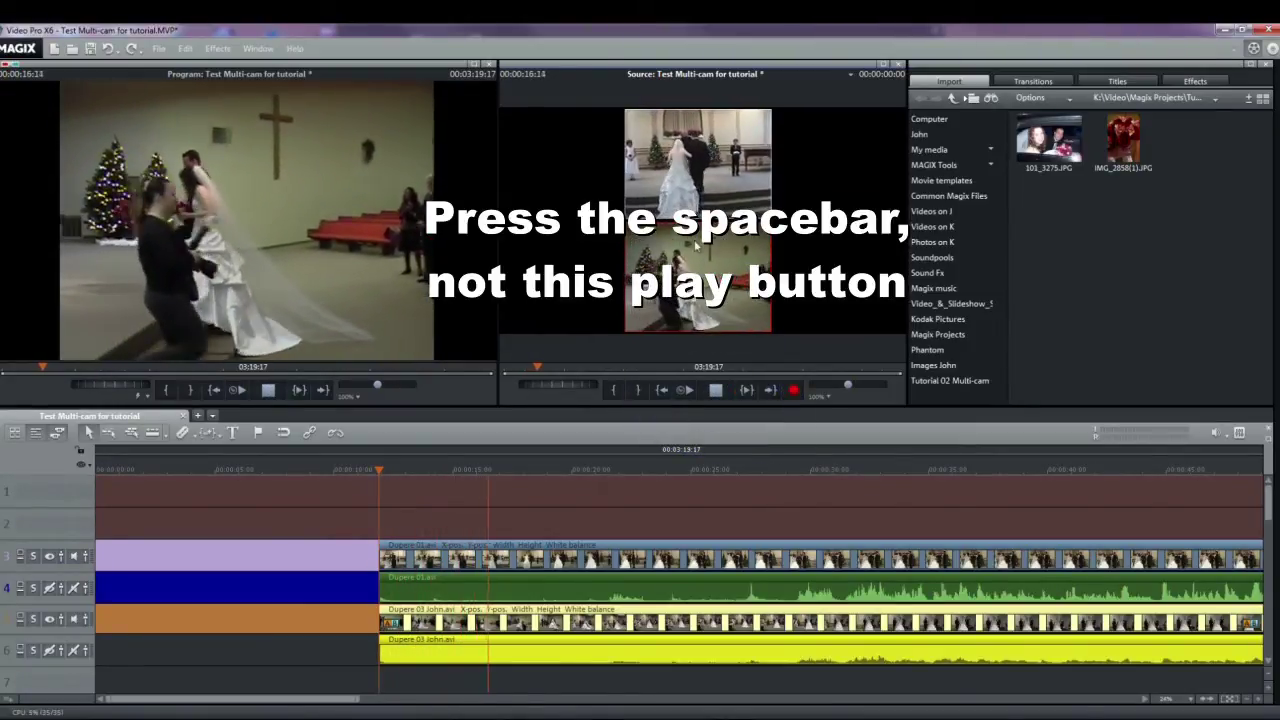
pyautogui.click(697, 157)
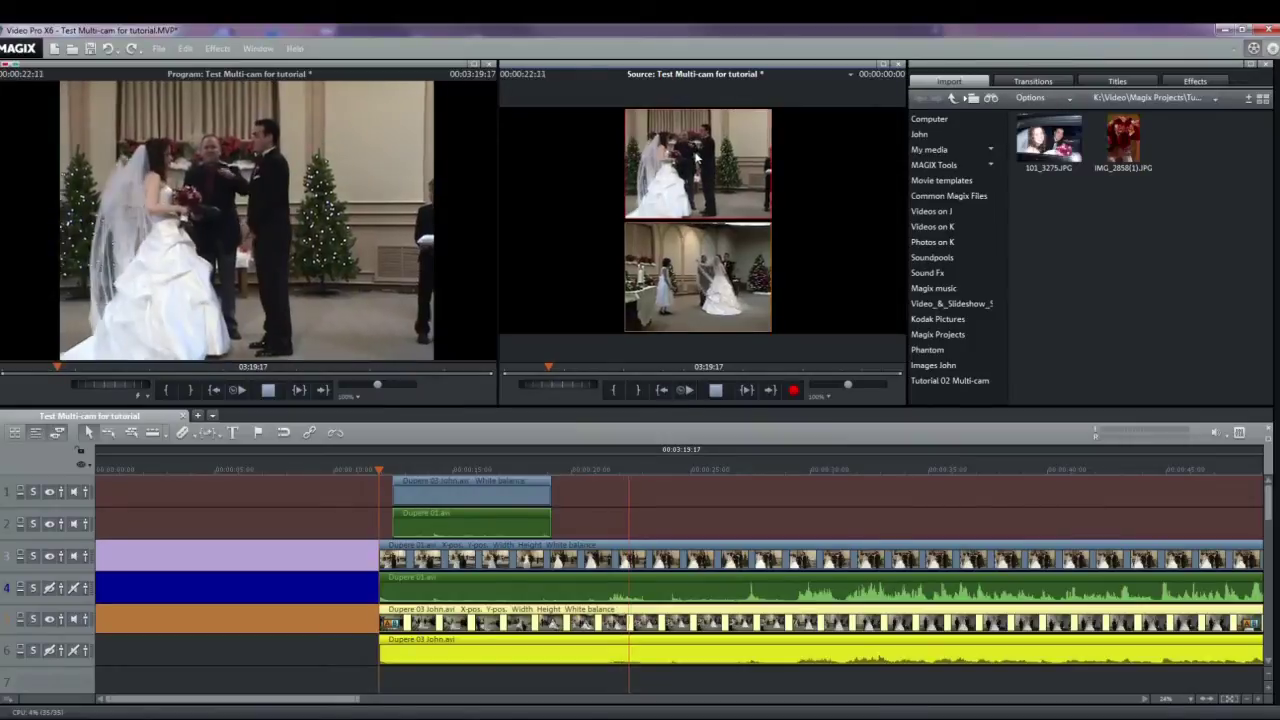
pyautogui.click(697, 288)
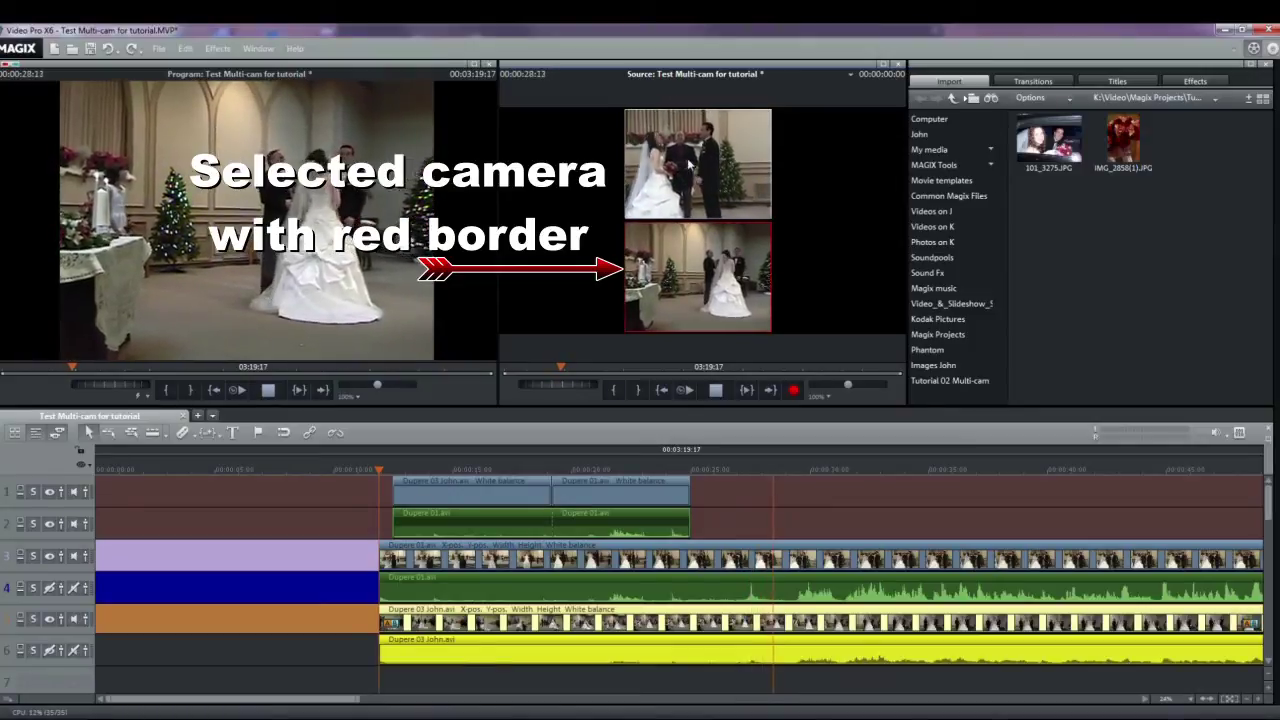
pyautogui.click(688, 162)
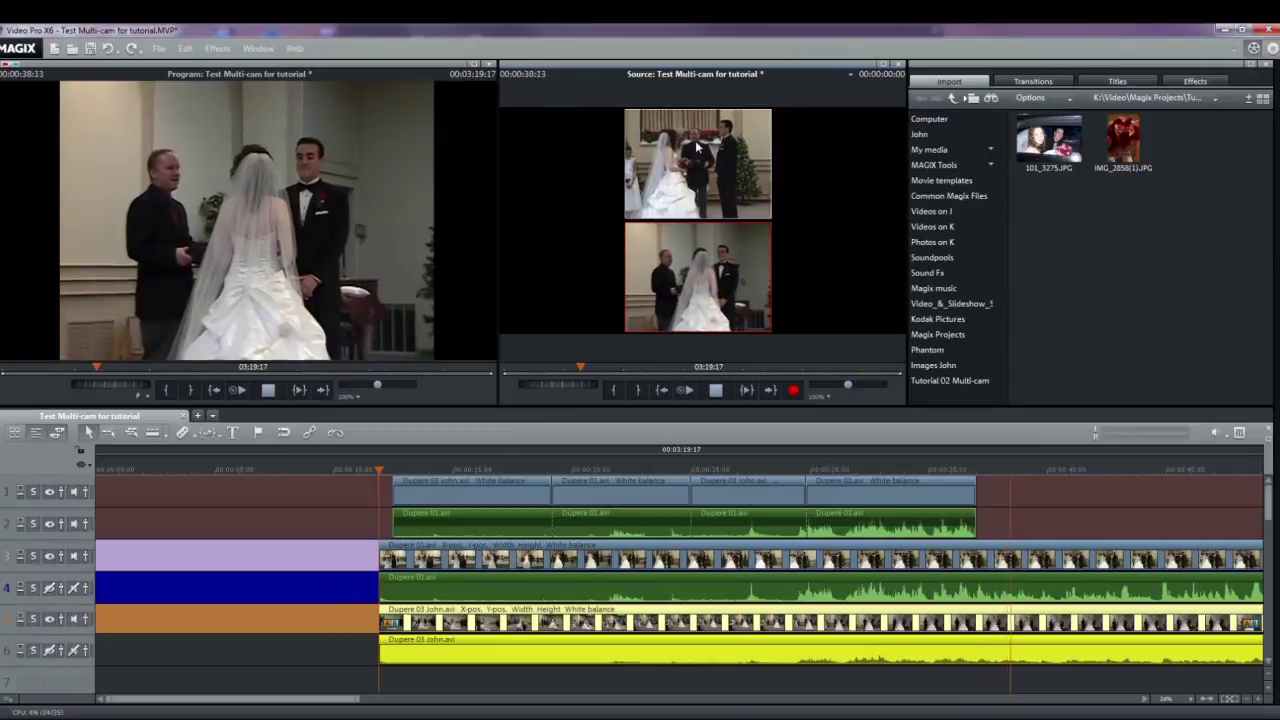
pyautogui.press('space')
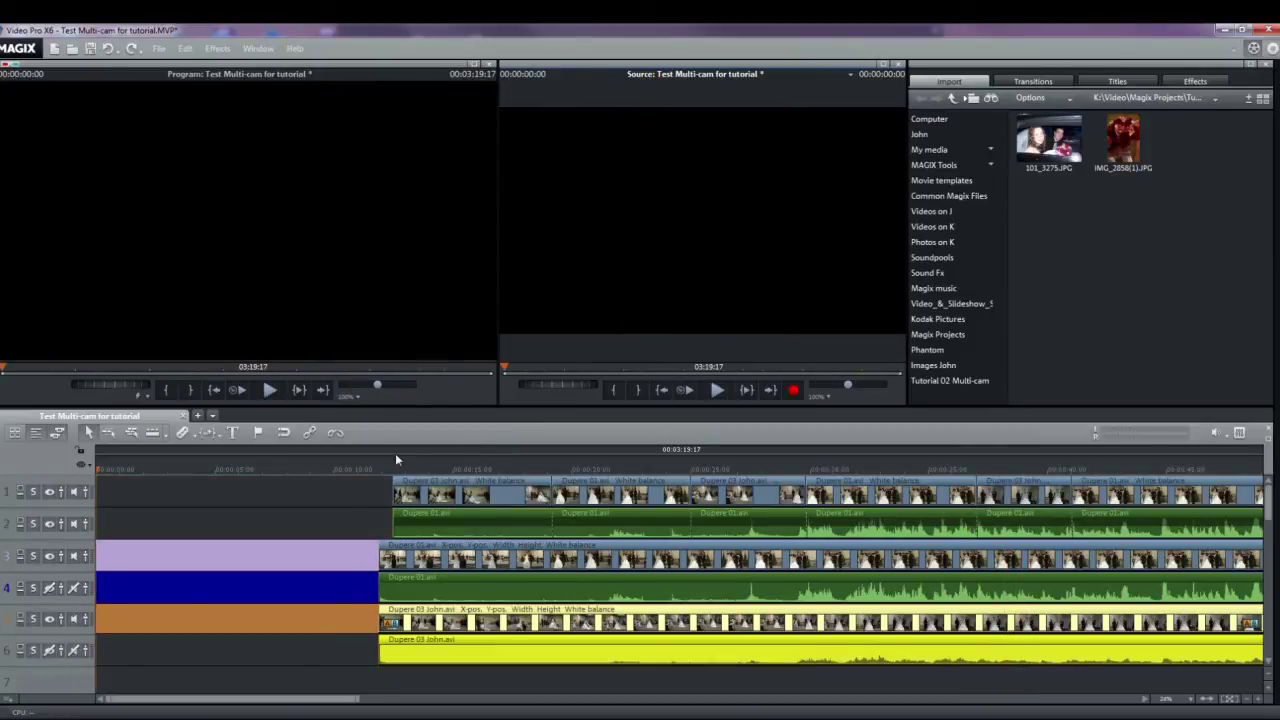
# - Extend the first track-1 clip back to the footage start and scrub through the cuts
pyautogui.click(378, 467)
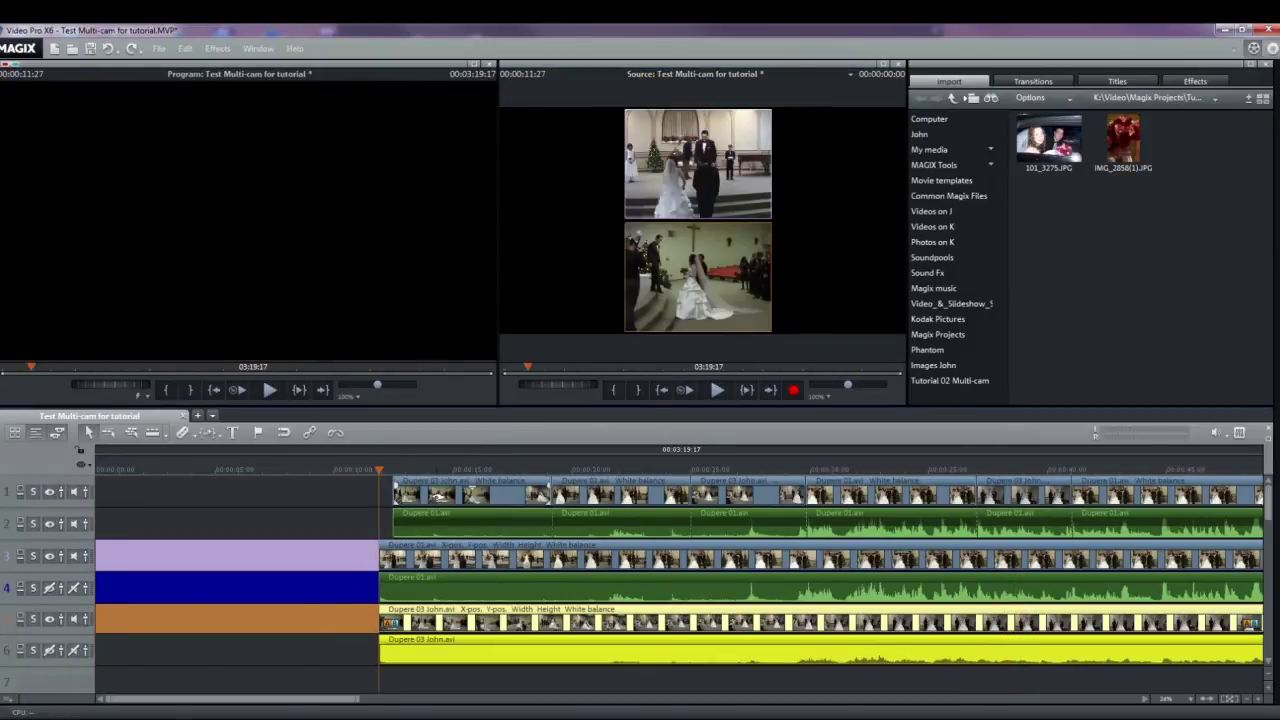
pyautogui.click(454, 492)
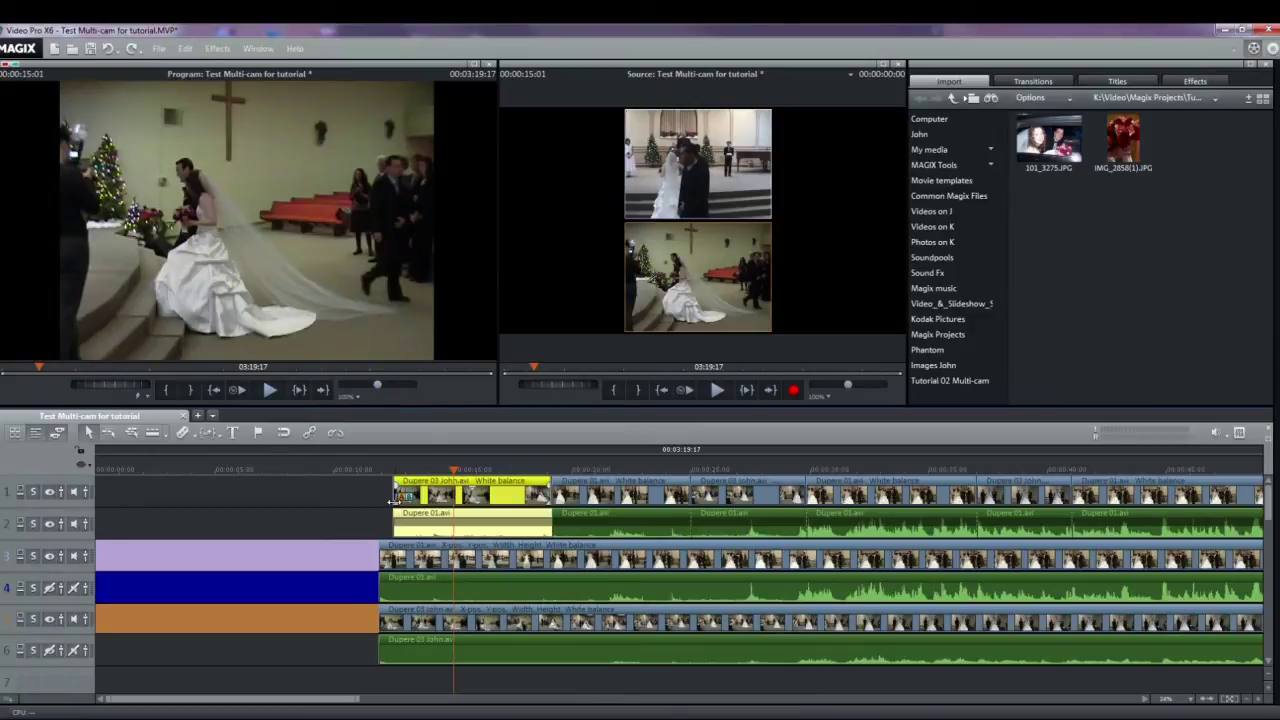
pyautogui.moveTo(395, 499); pyautogui.dragTo(386, 531)
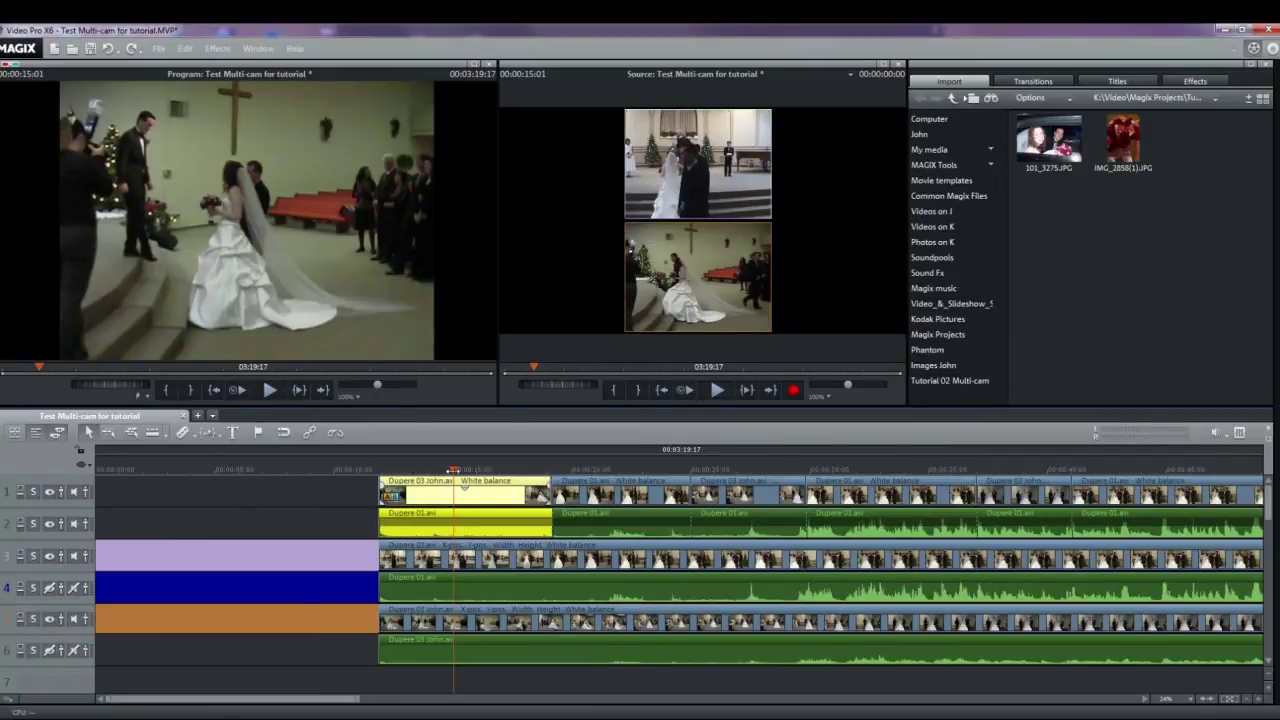
pyautogui.moveTo(454, 467); pyautogui.dragTo(417, 453)
pyautogui.press('2')
pyautogui.press('1')
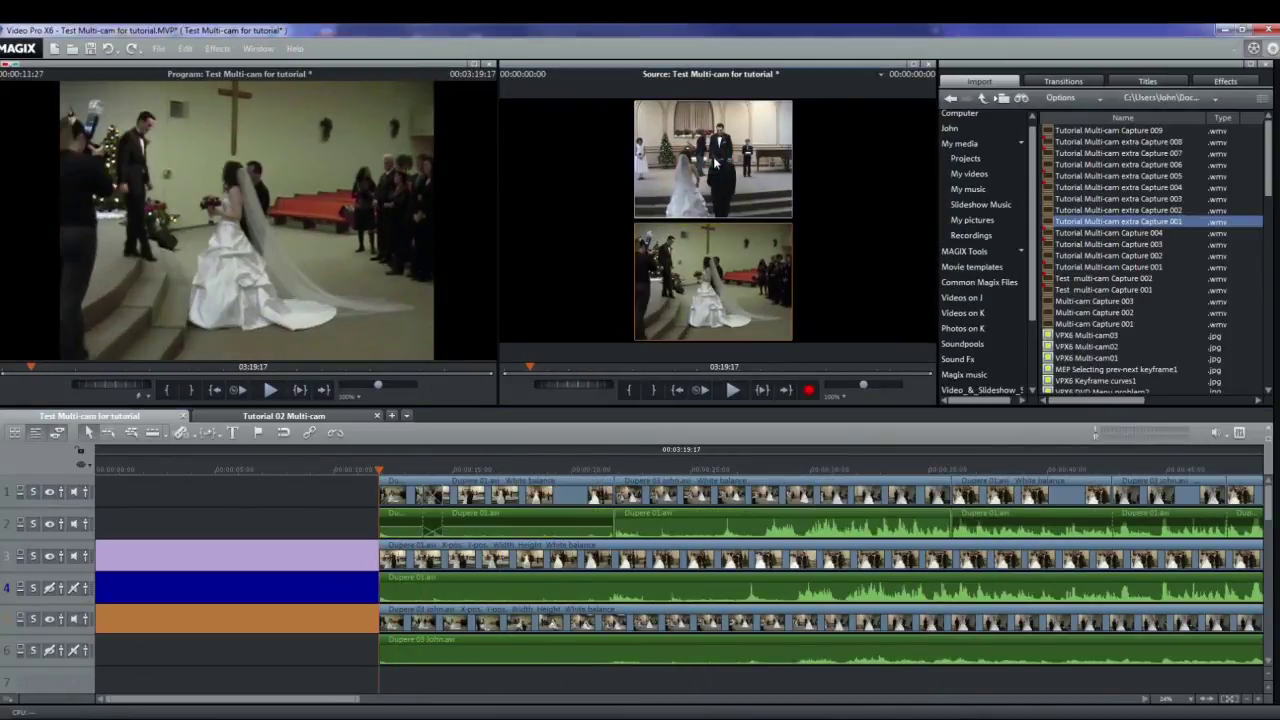
# - Record a new multicam pass switching upper, lower, then upper angle, and stop playback
pyautogui.press('space')
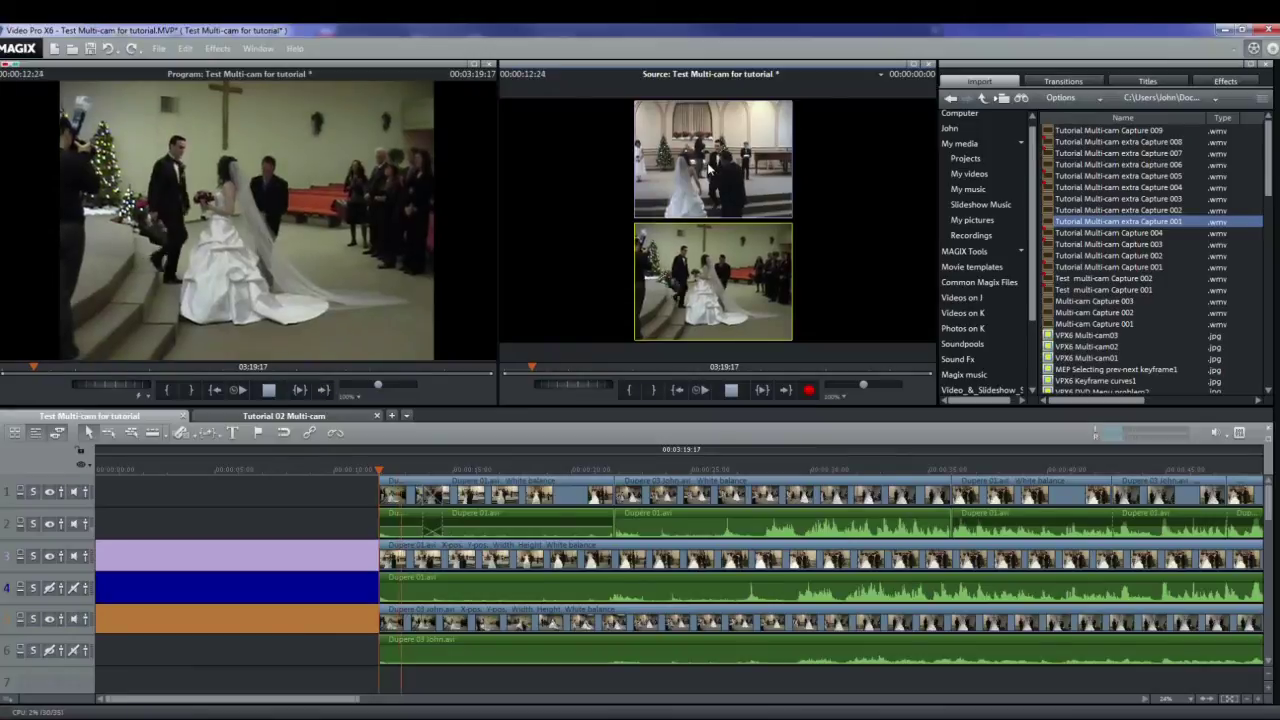
pyautogui.click(708, 165)
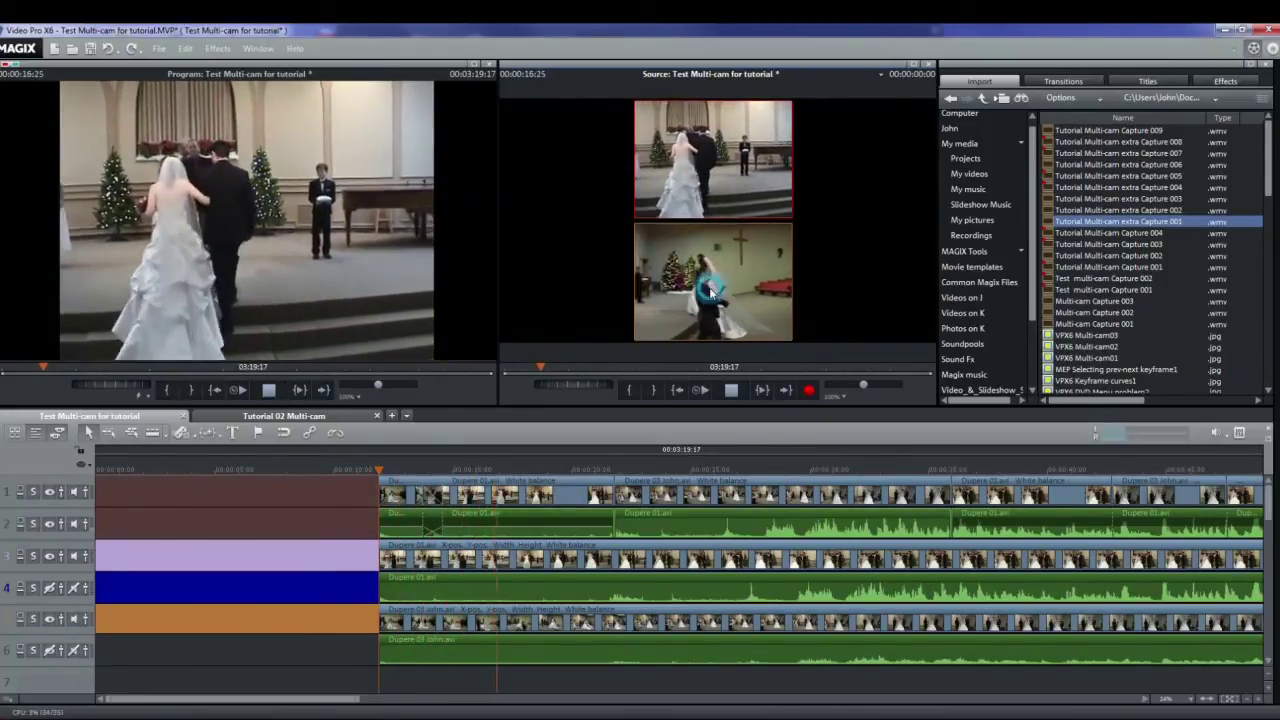
pyautogui.click(716, 228)
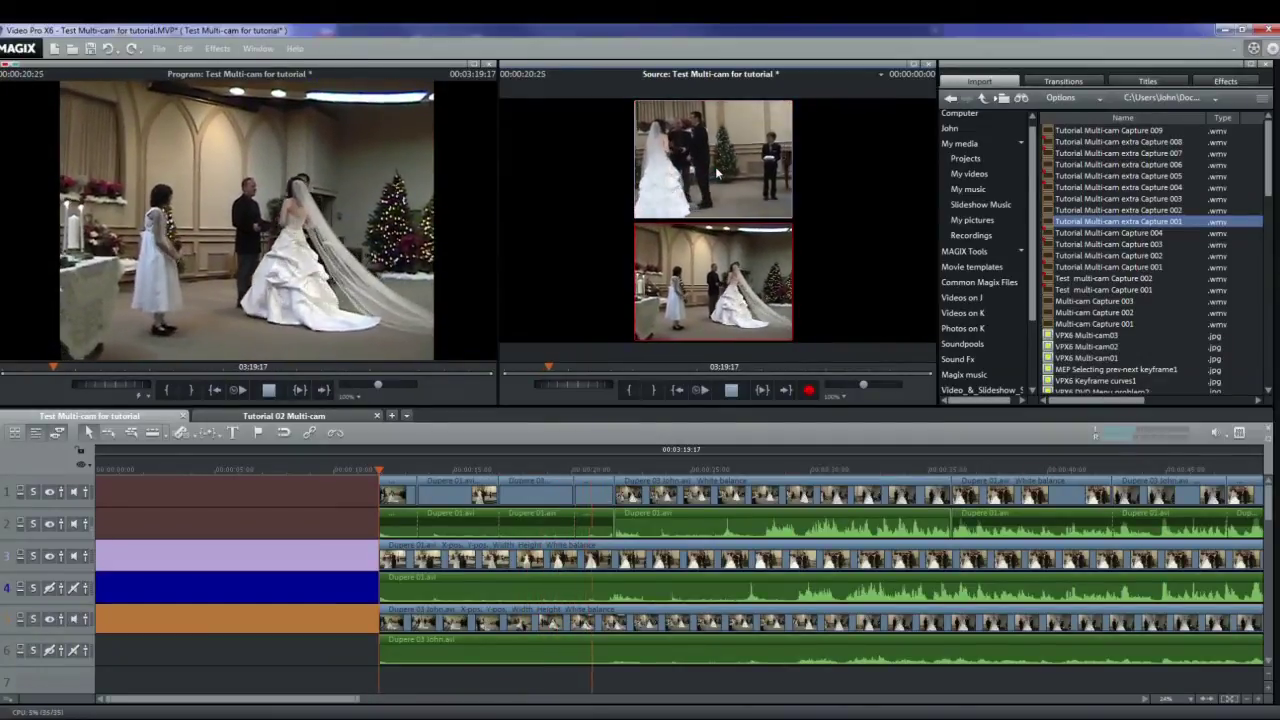
pyautogui.click(716, 173)
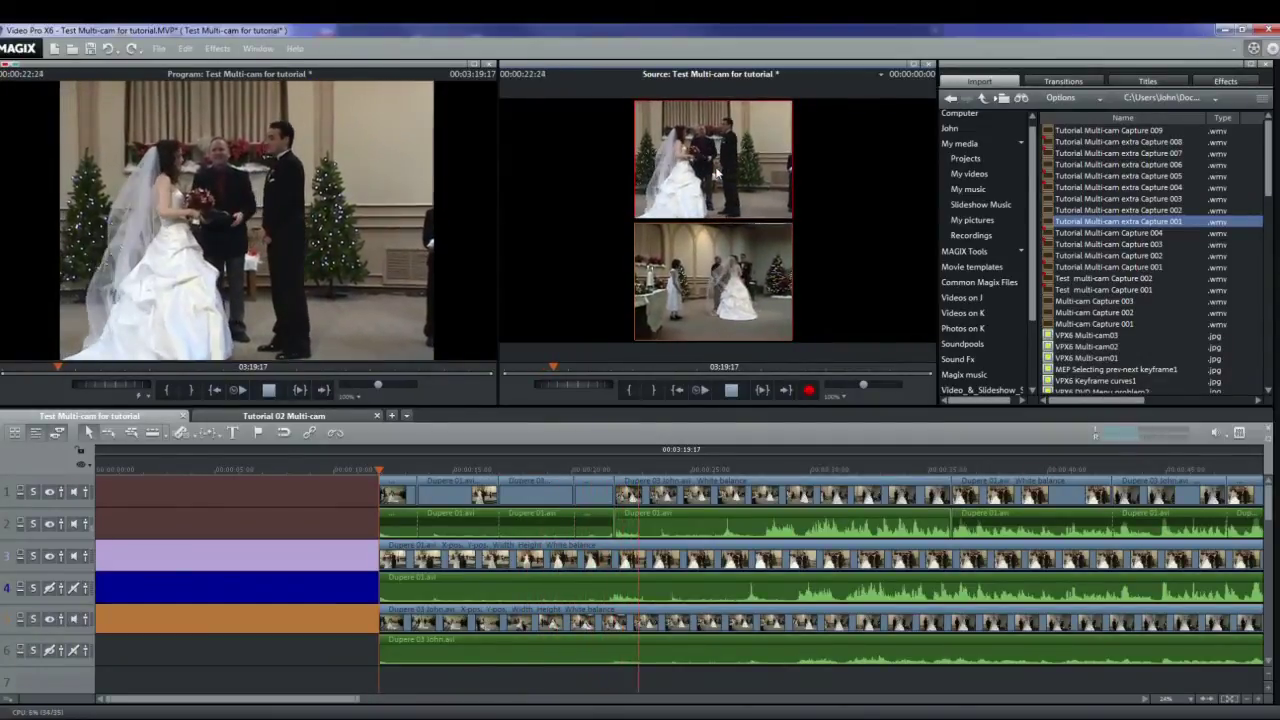
pyautogui.click(728, 283)
pyautogui.press('space')
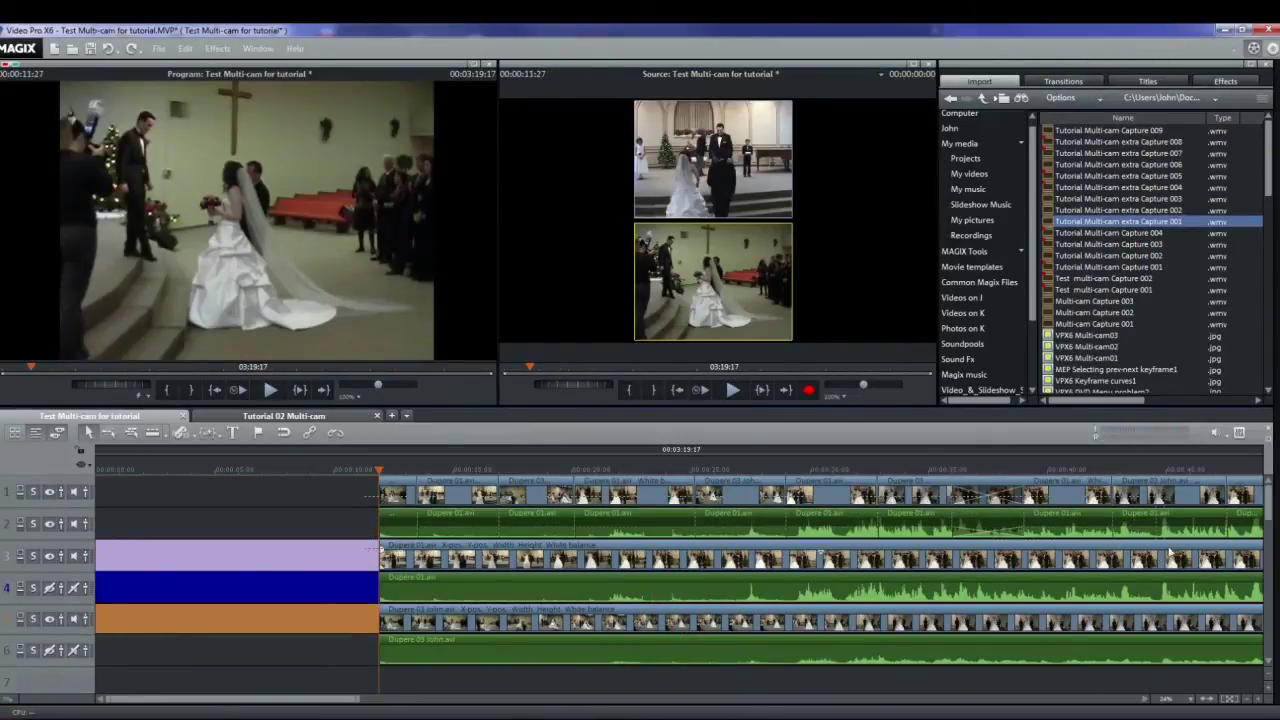
# - Select all clips on tracks 1 and 2 and delete them
pyautogui.click(1240, 532)
pyautogui.press('Delete')
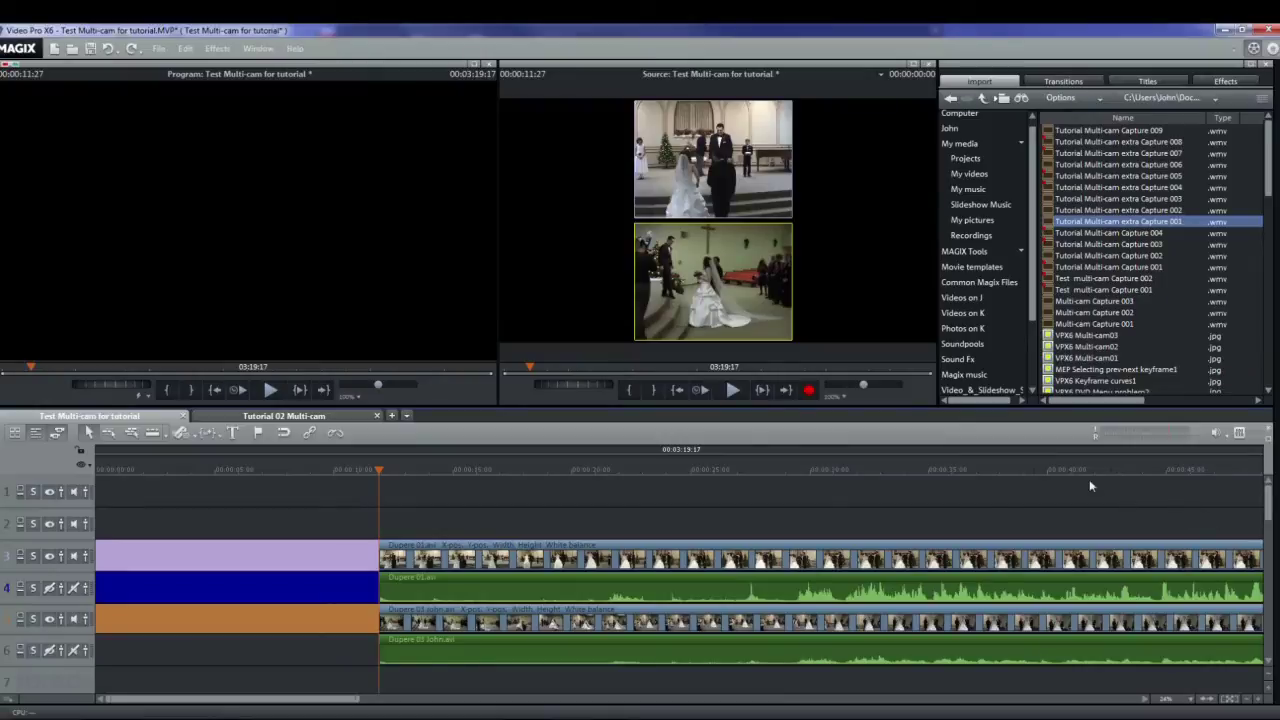
pyautogui.click(695, 283)
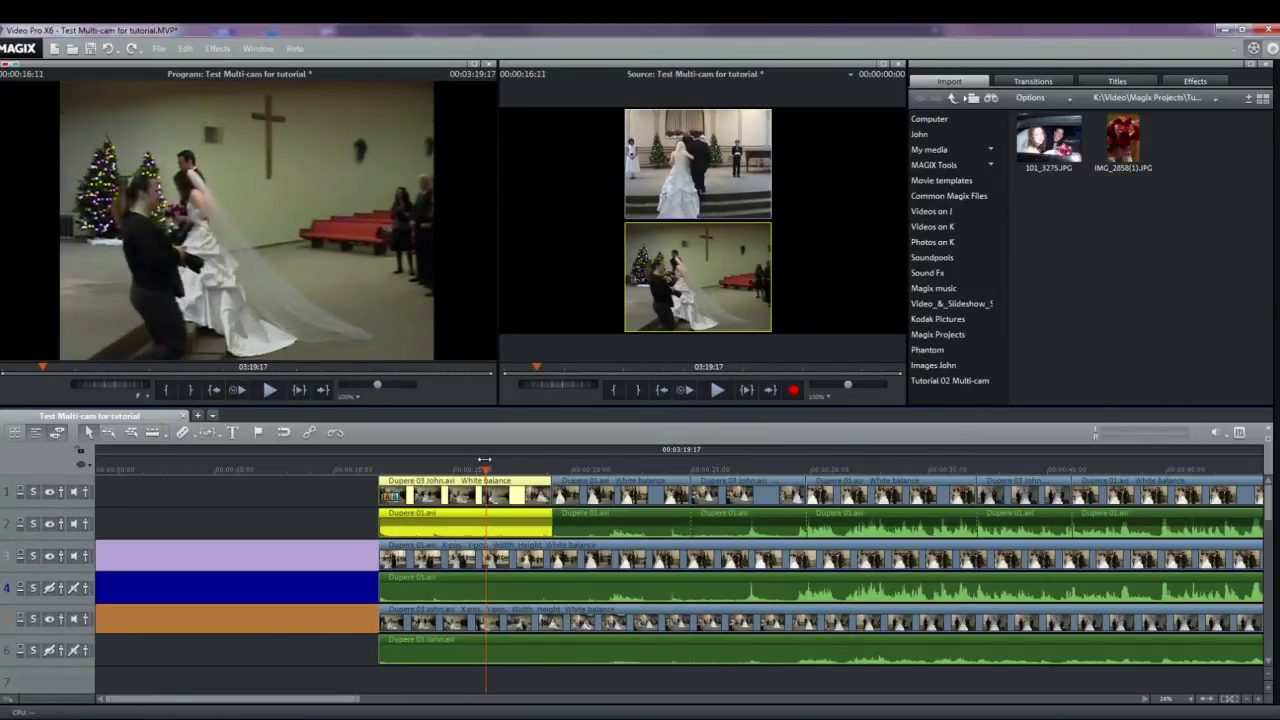
# - Shorten the first track-1 clip and extend the next clip's video and audio back to meet it
pyautogui.moveTo(483, 459); pyautogui.dragTo(476, 459)
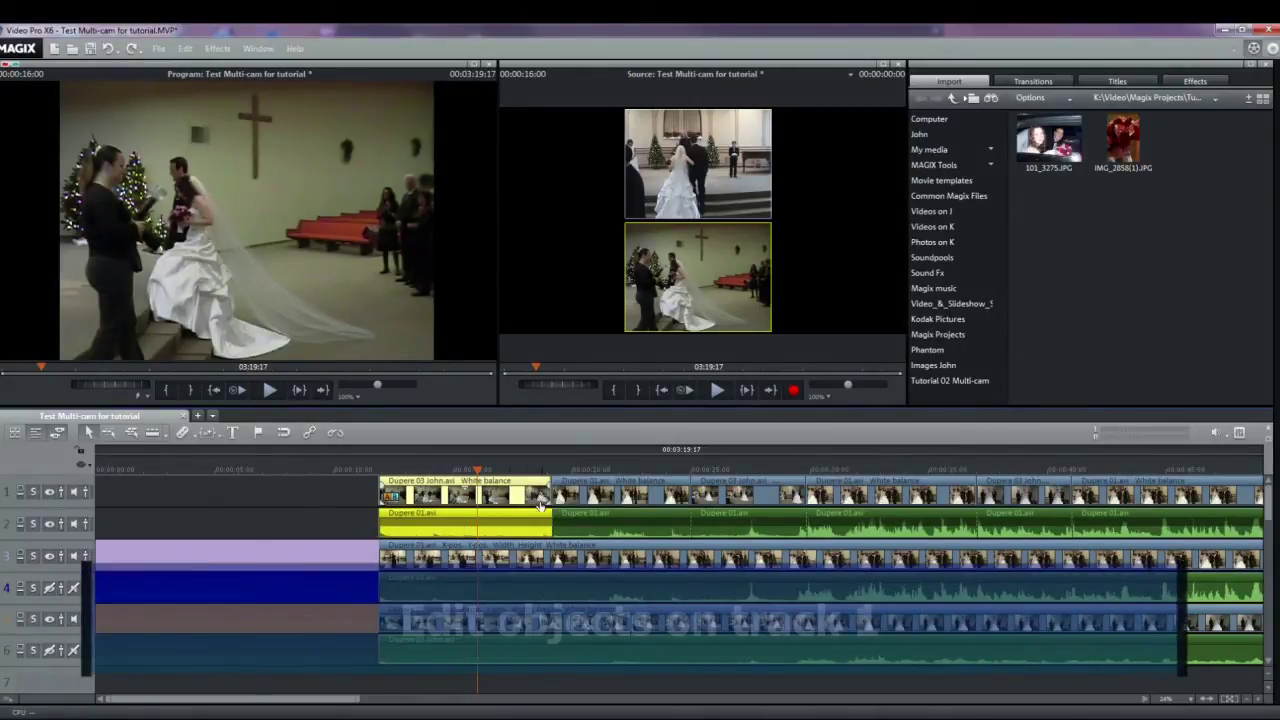
pyautogui.click(386, 494)
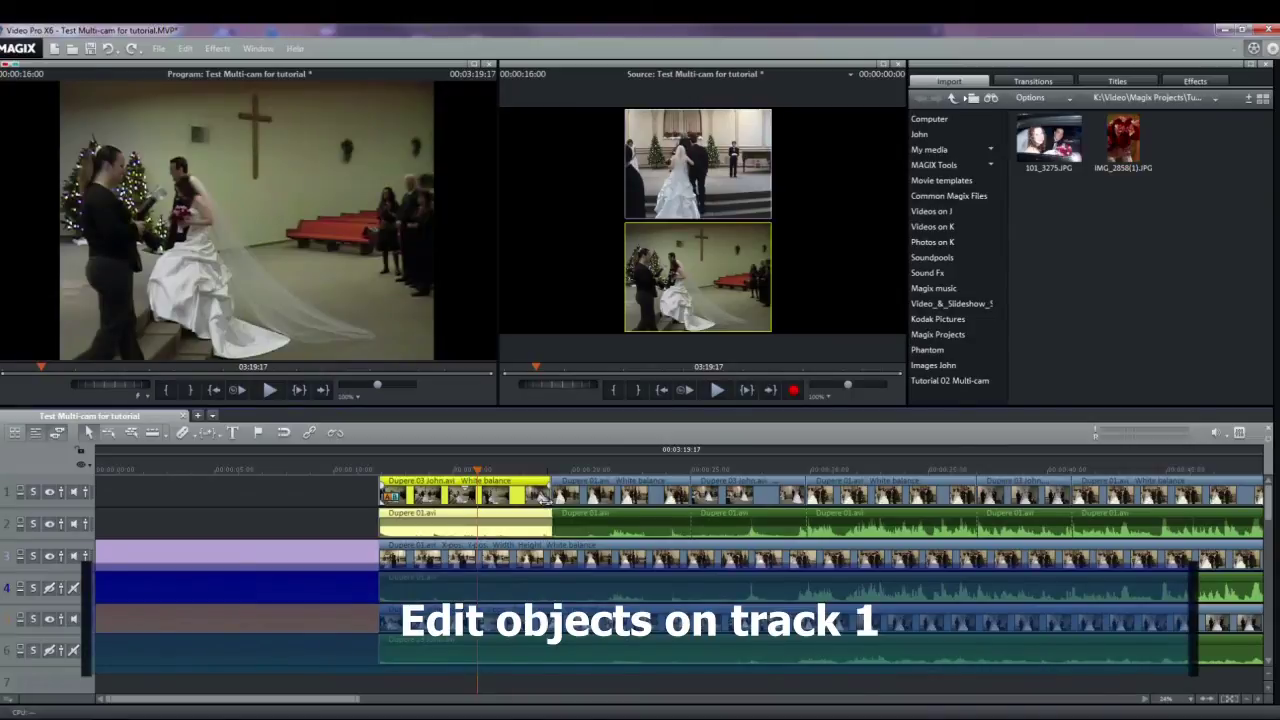
pyautogui.moveTo(548, 496); pyautogui.dragTo(455, 502)
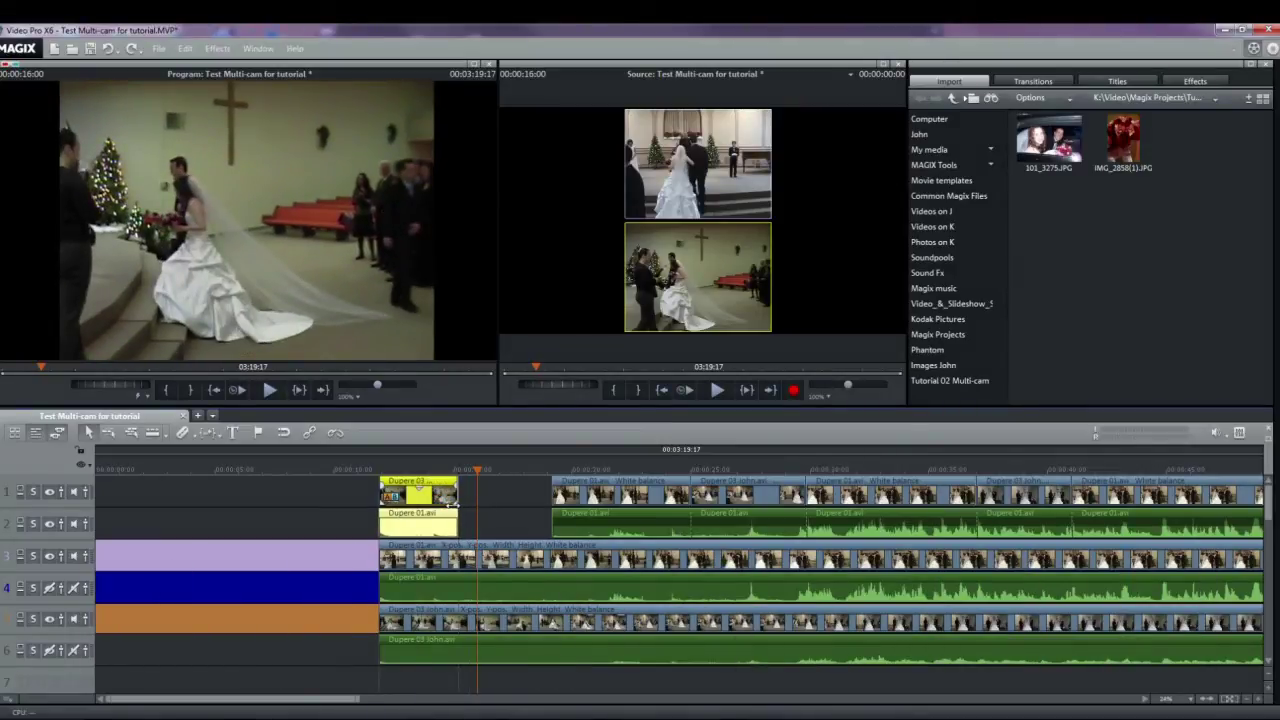
pyautogui.click(563, 496)
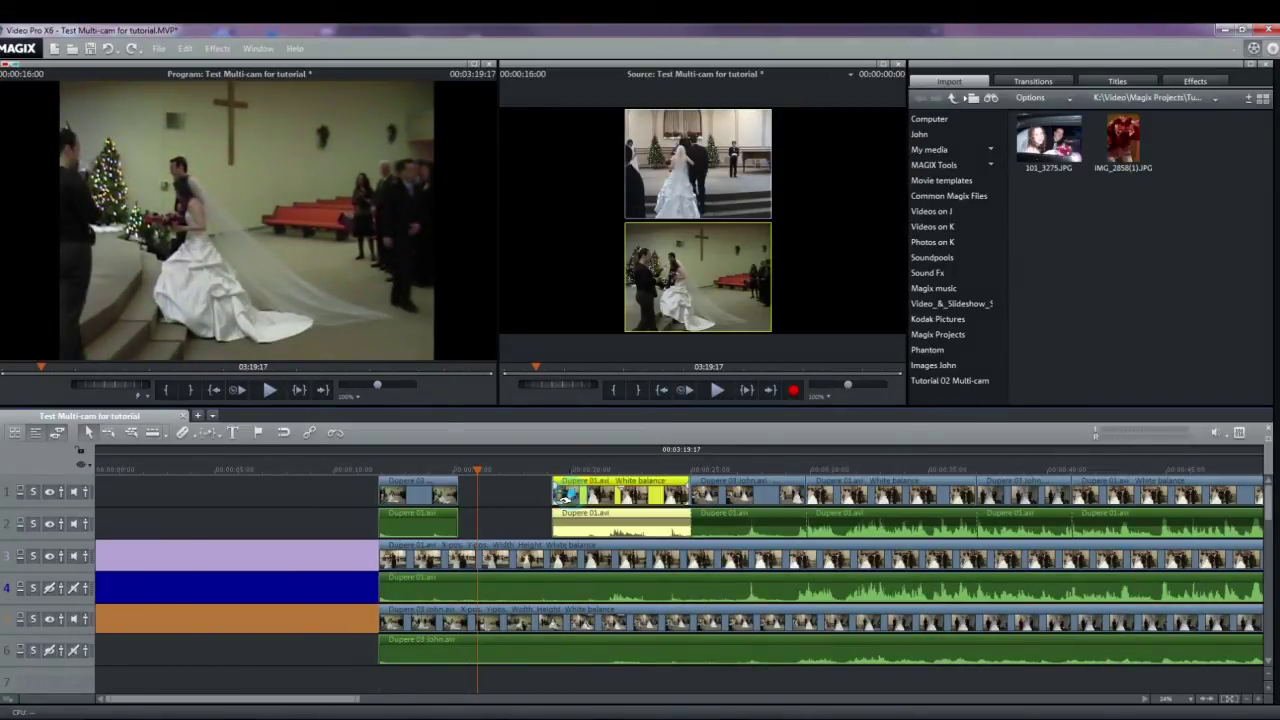
pyautogui.moveTo(550, 503); pyautogui.dragTo(461, 503)
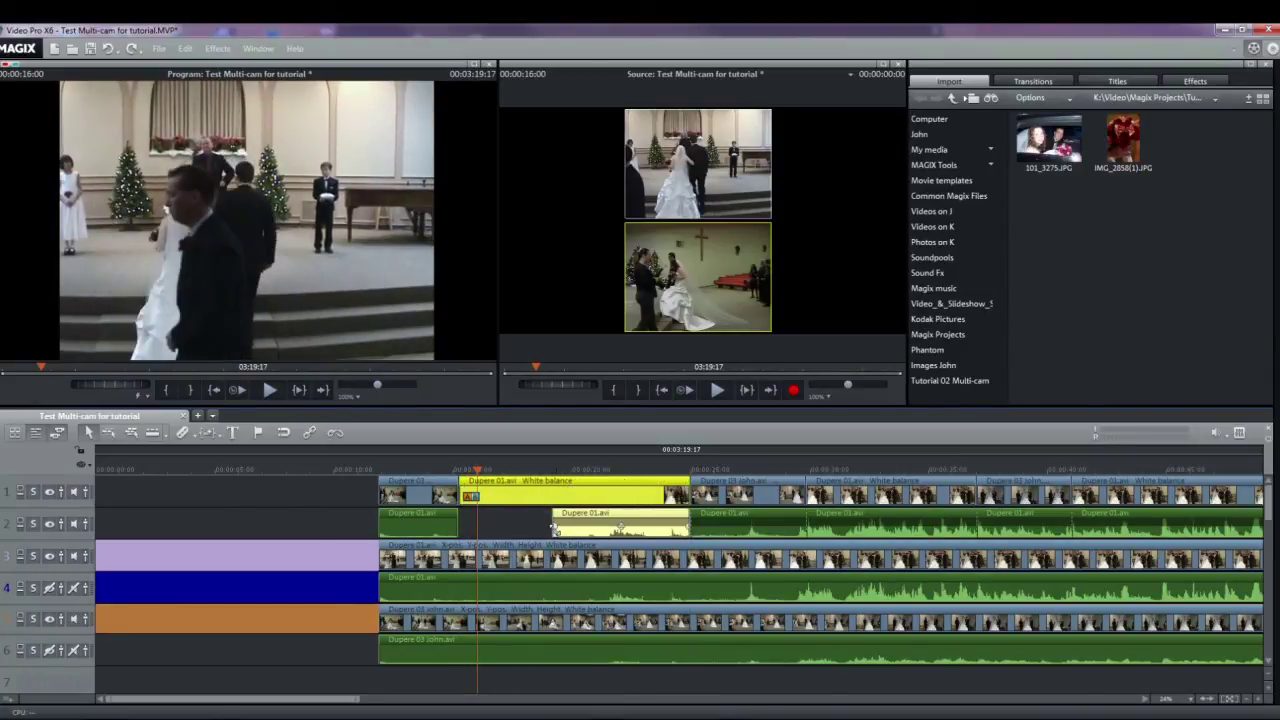
pyautogui.moveTo(551, 532); pyautogui.dragTo(462, 530)
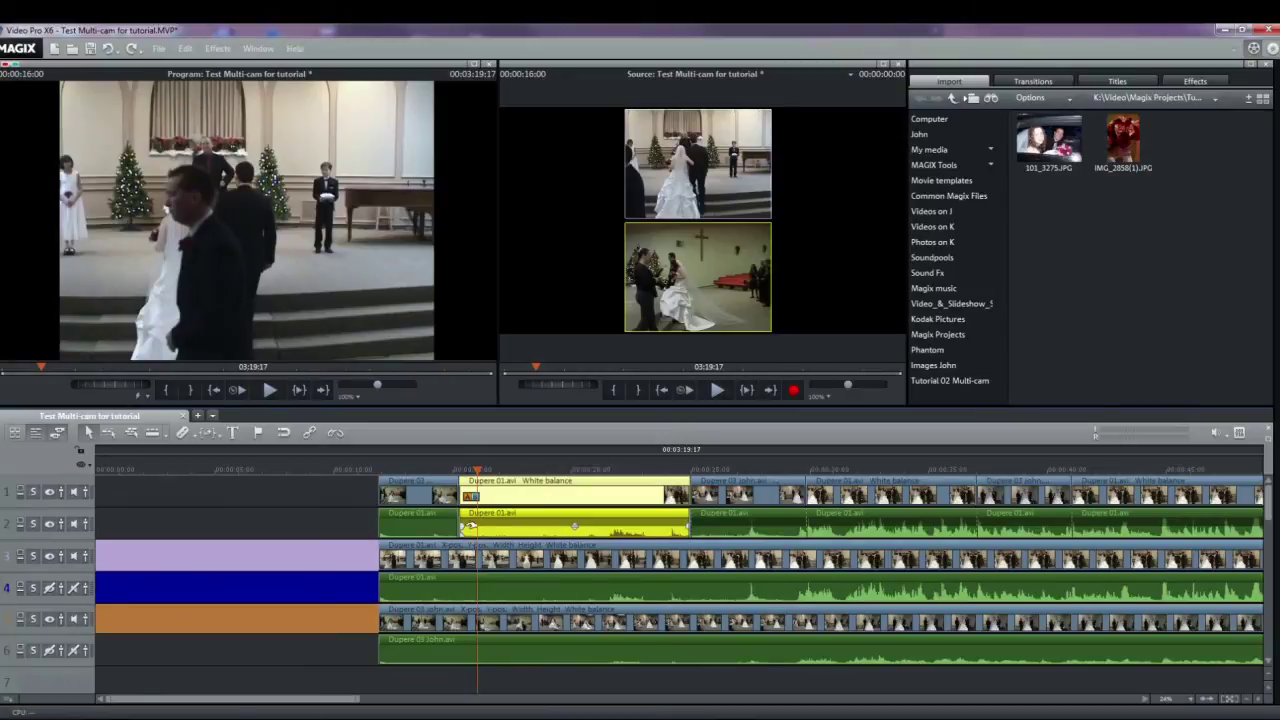
pyautogui.press('space')
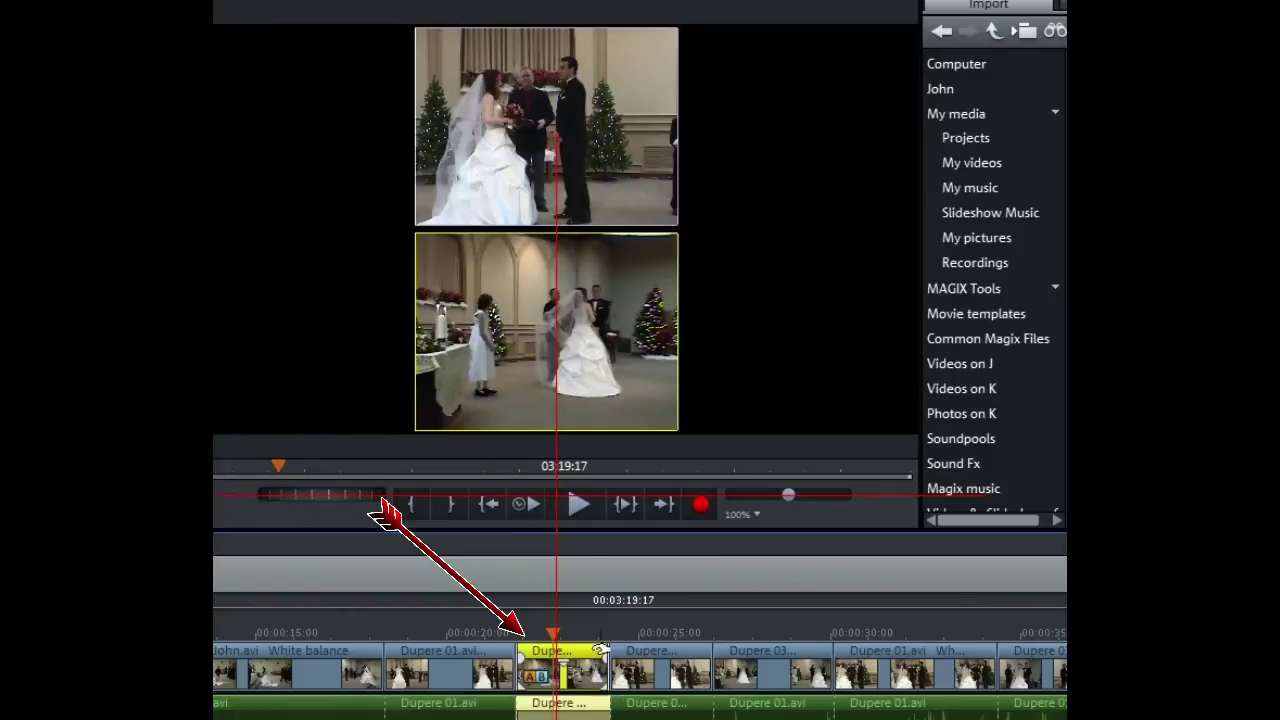
# - Replace the short track-1 cut with the other Dupere 01.avi camera angle and scrub through the result
pyautogui.click(569, 176)
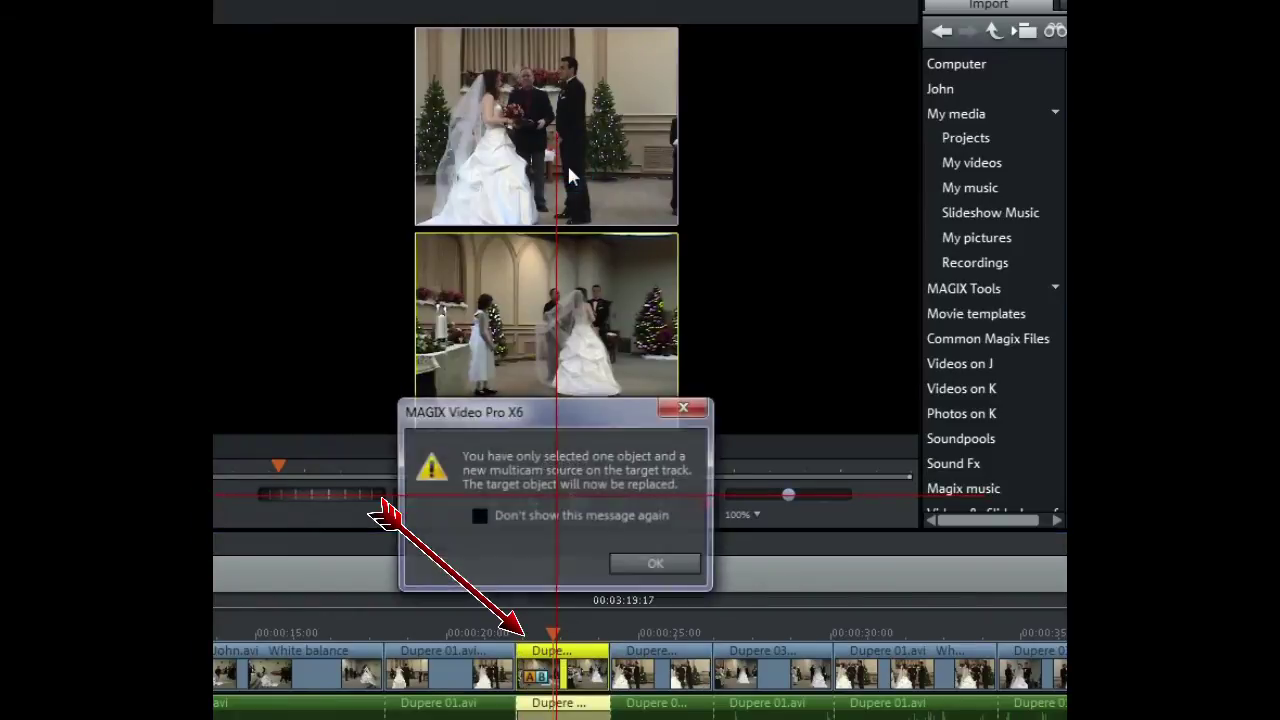
pyautogui.click(650, 565)
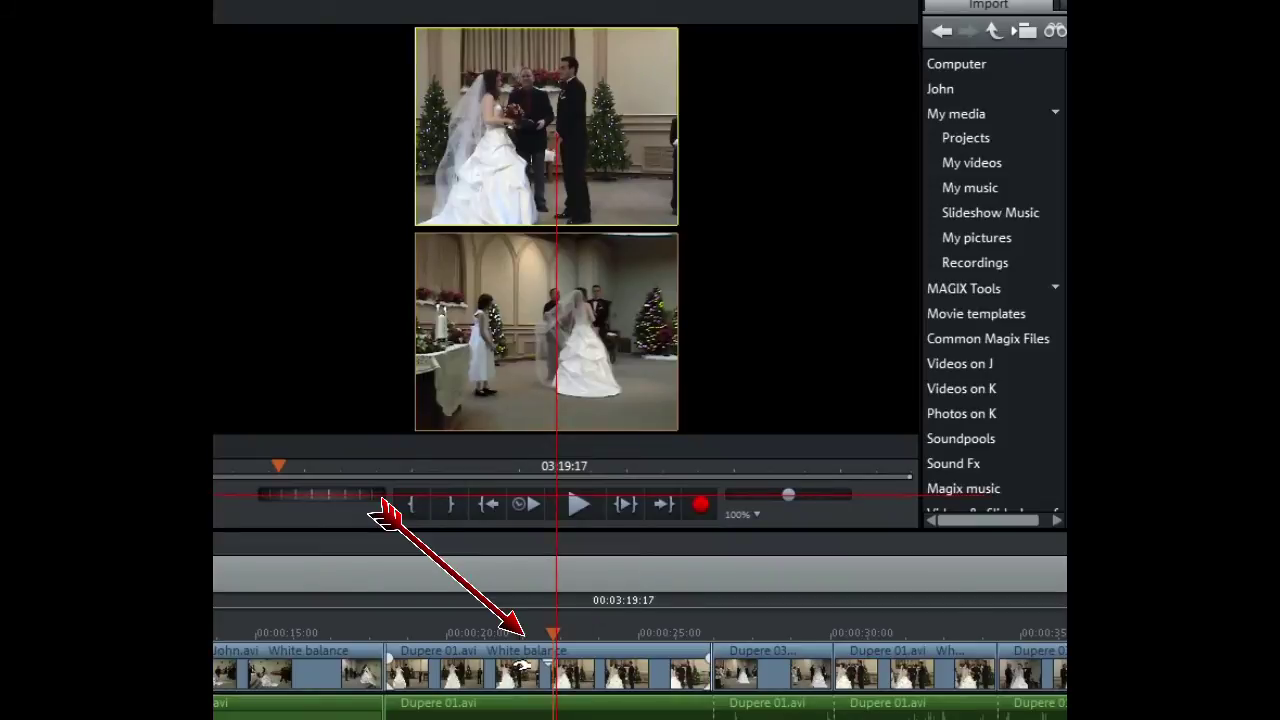
pyautogui.click(463, 672)
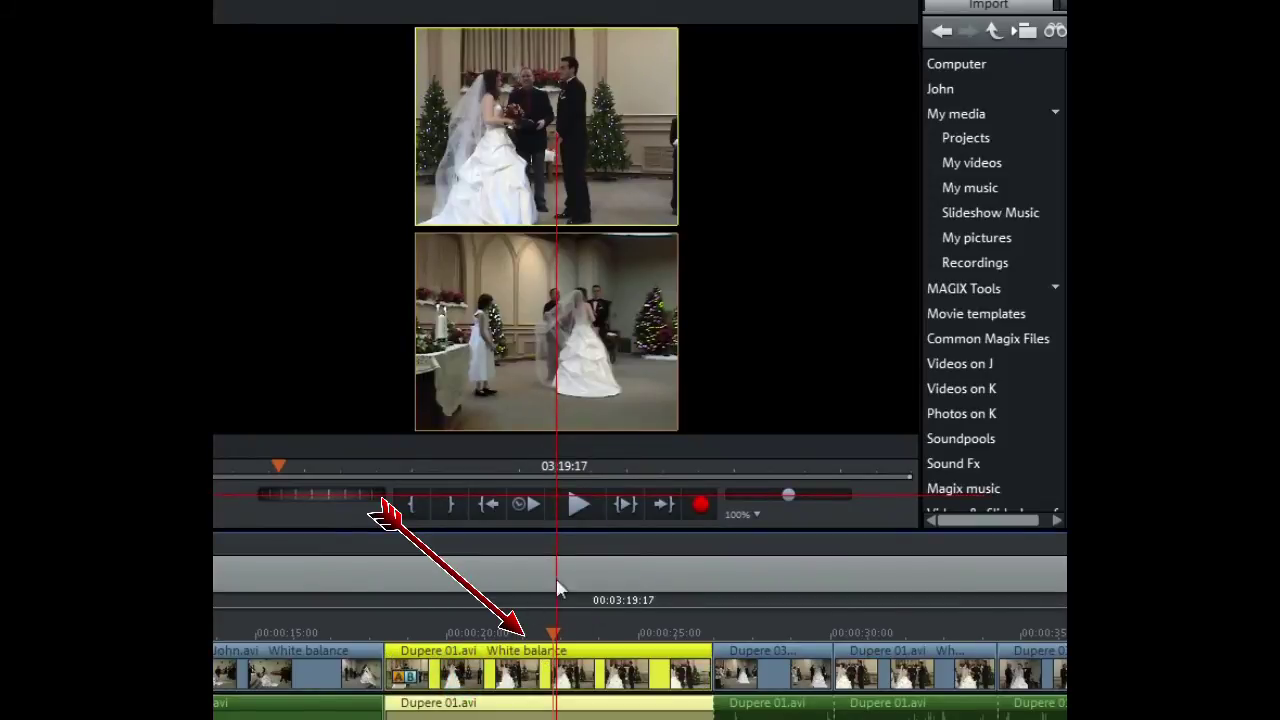
pyautogui.moveTo(548, 636); pyautogui.dragTo(740, 648)
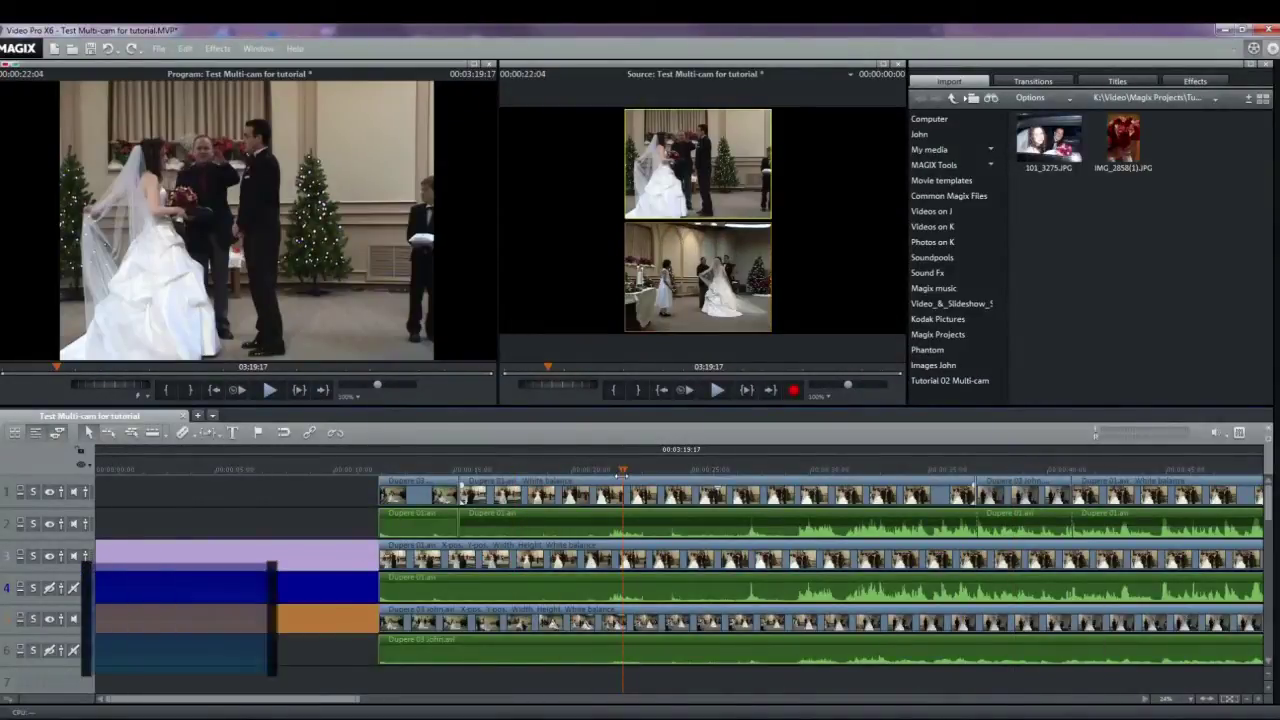
# - Mark a range on the Dupere 01.avi White balance clip and overwrite it with the lower camera angle
pyautogui.click(559, 498)
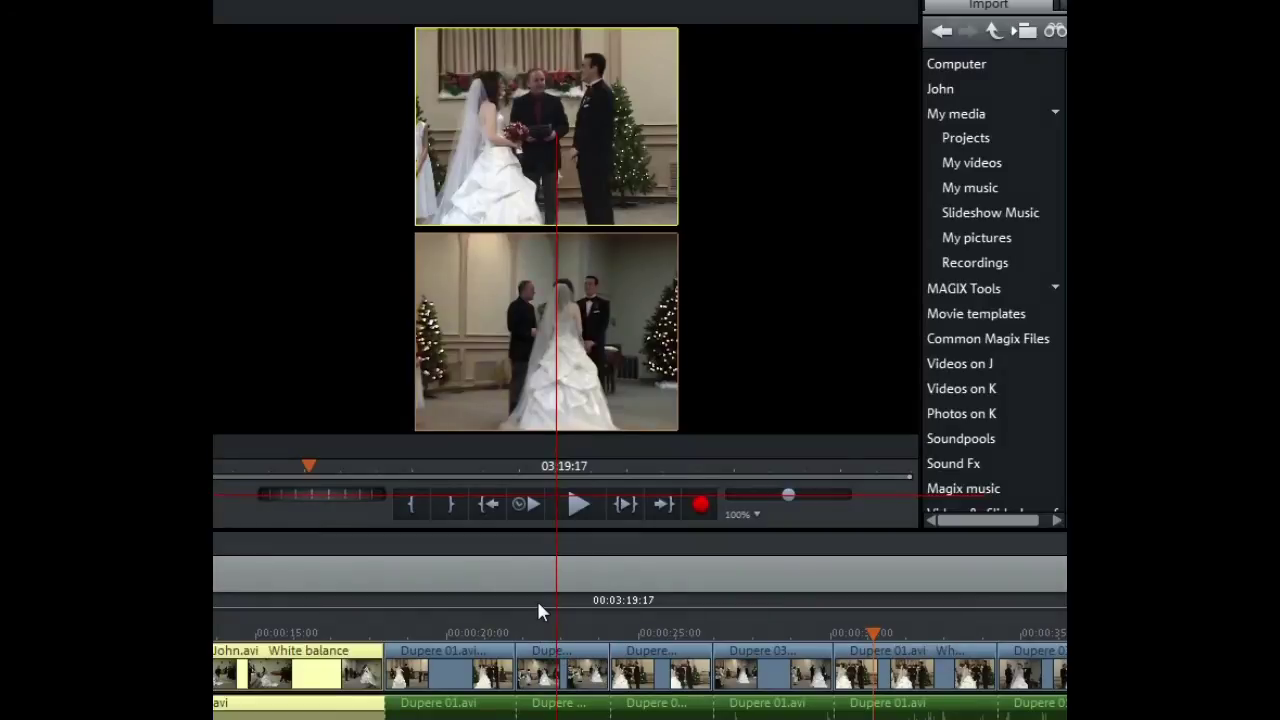
pyautogui.click(517, 598)
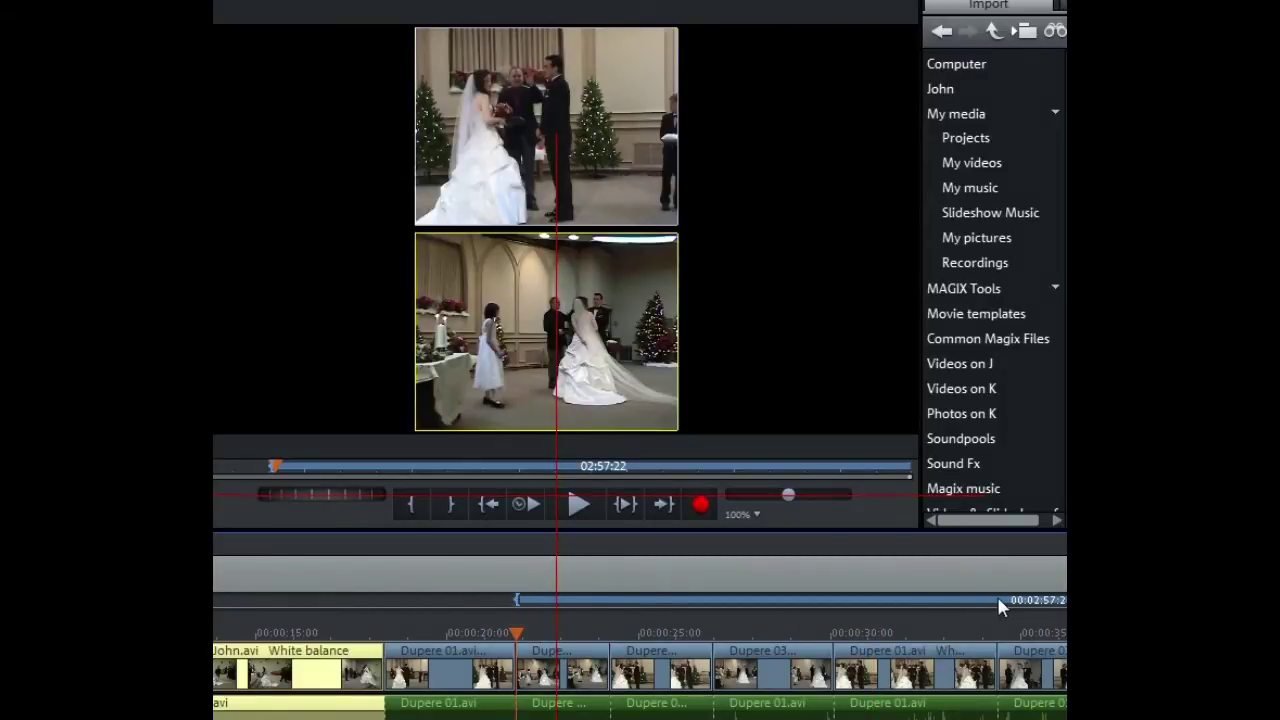
pyautogui.rightClick(1055, 599)
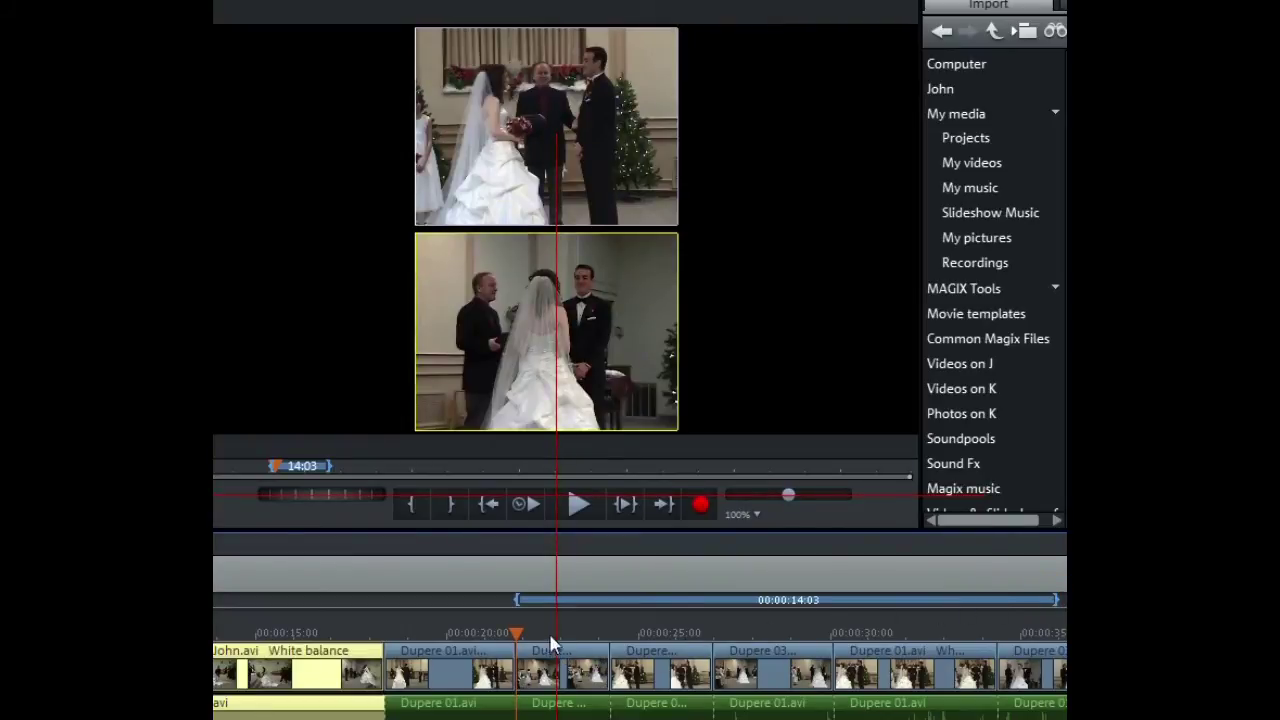
pyautogui.moveTo(516, 632)
pyautogui.mouseDown()
pyautogui.moveTo(569, 632)
pyautogui.moveTo(535, 632)
pyautogui.mouseUp()
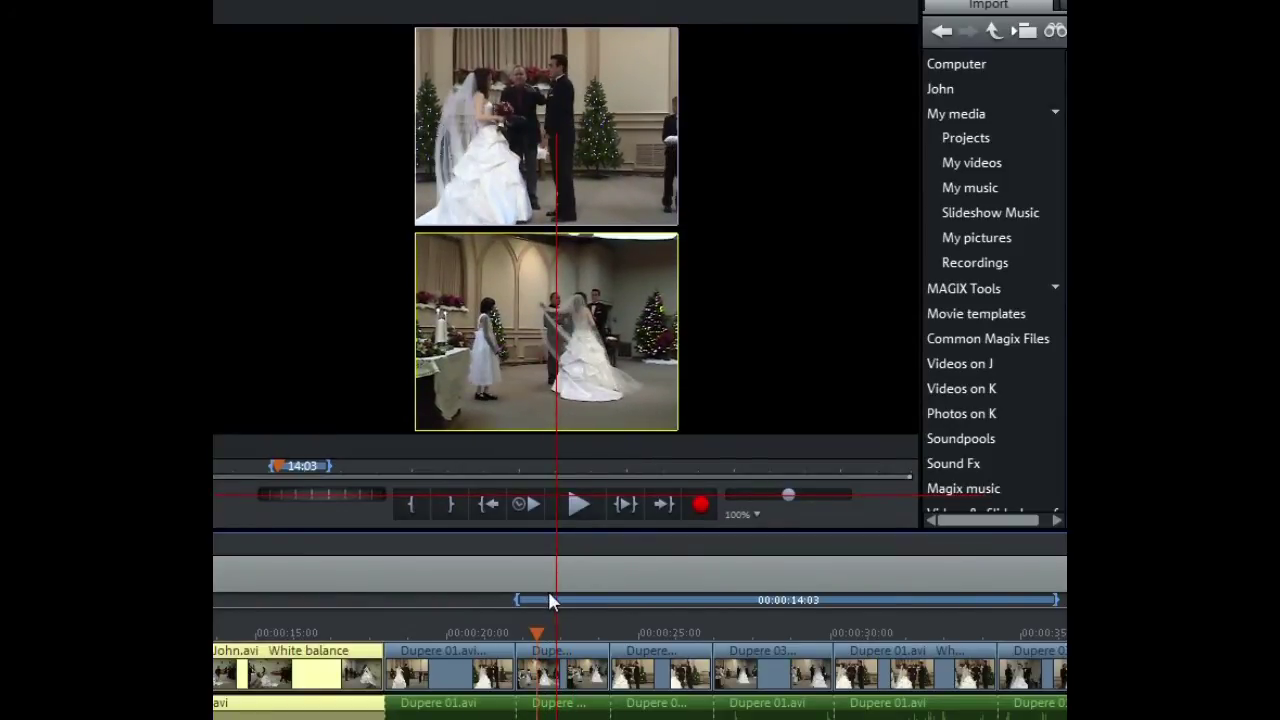
pyautogui.click(548, 152)
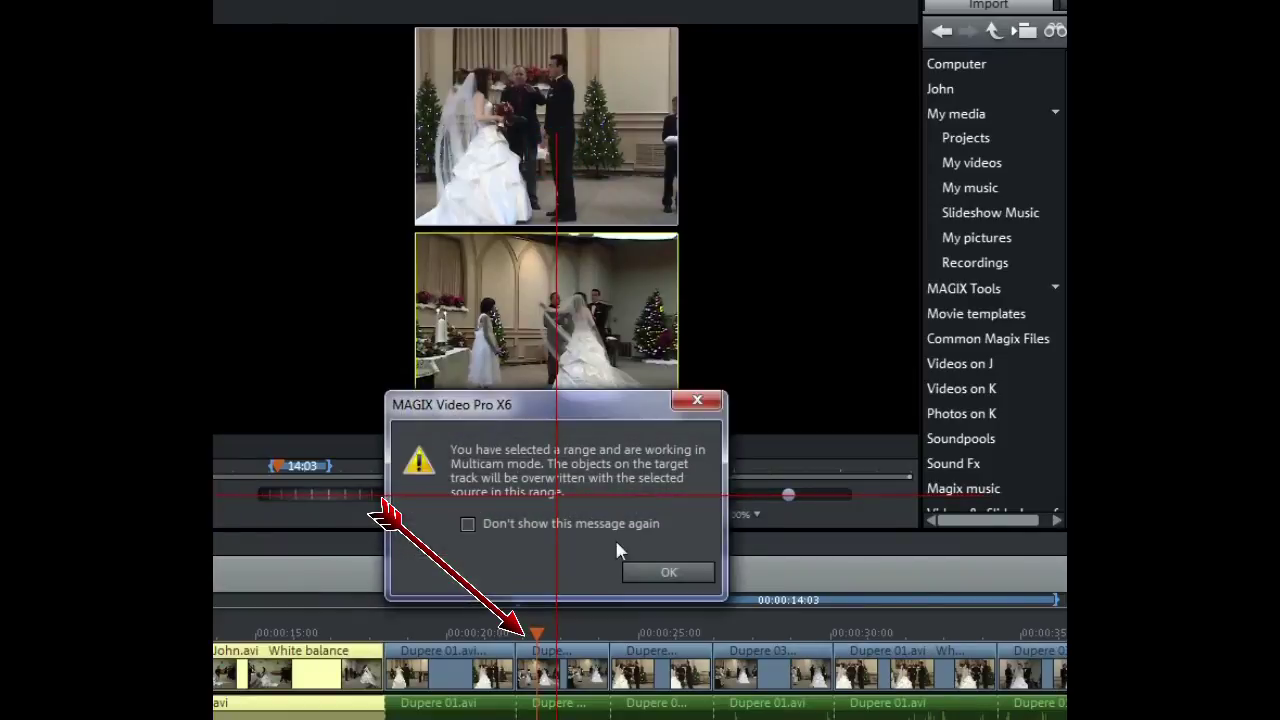
pyautogui.click(660, 568)
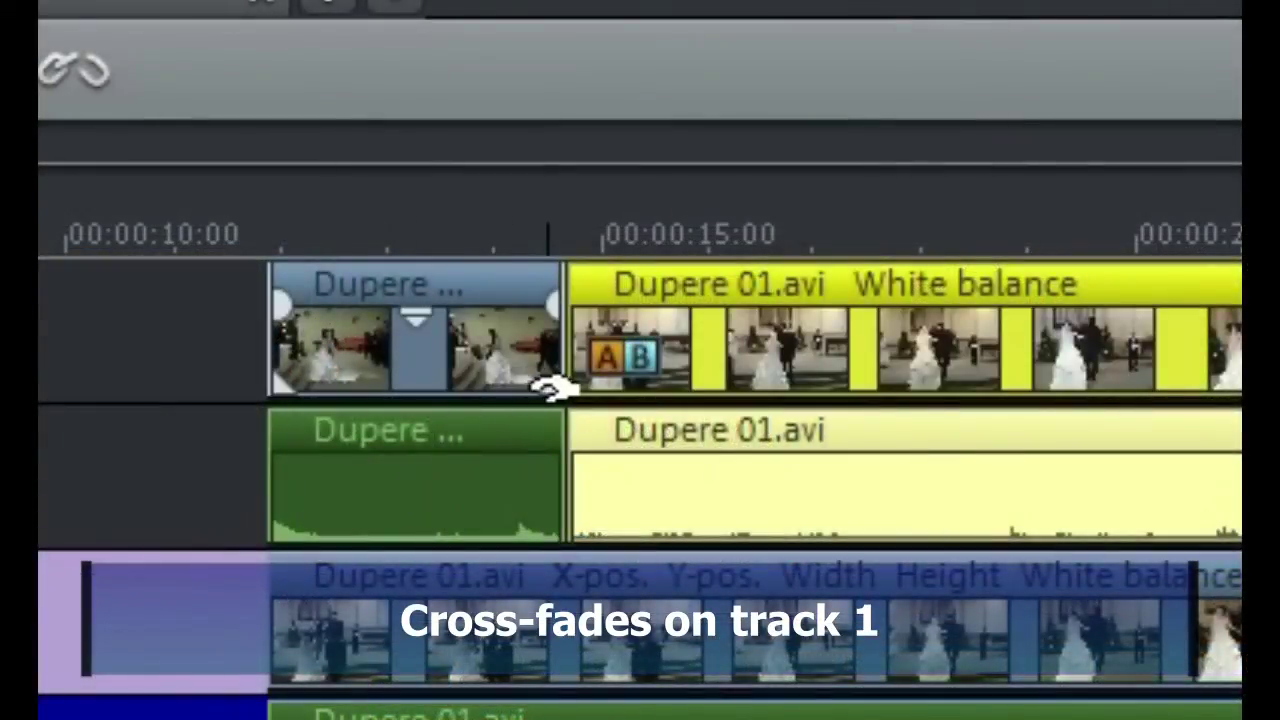
# - Overlap the Dupere 01.avi clip onto the previous track-1 clip for a cross-fade, then review around 11 seconds
pyautogui.moveTo(575, 385); pyautogui.dragTo(487, 393)
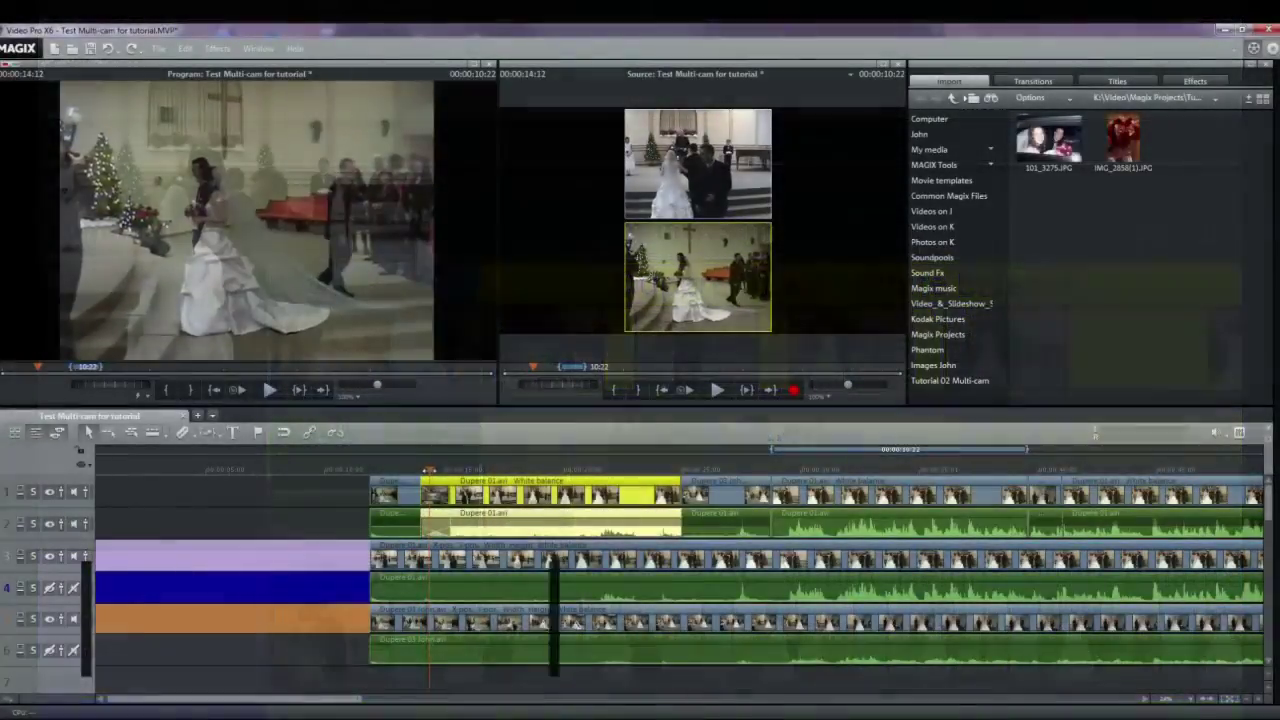
pyautogui.press('Left')
pyautogui.press('Left')
pyautogui.press('Left')
pyautogui.press('Left')
pyautogui.press('Left')
pyautogui.press('Left')
pyautogui.press('Left')
pyautogui.press('Left')
pyautogui.press('Left')
pyautogui.press('Left')
pyautogui.press('Left')
pyautogui.press('Left')
pyautogui.press('Left')
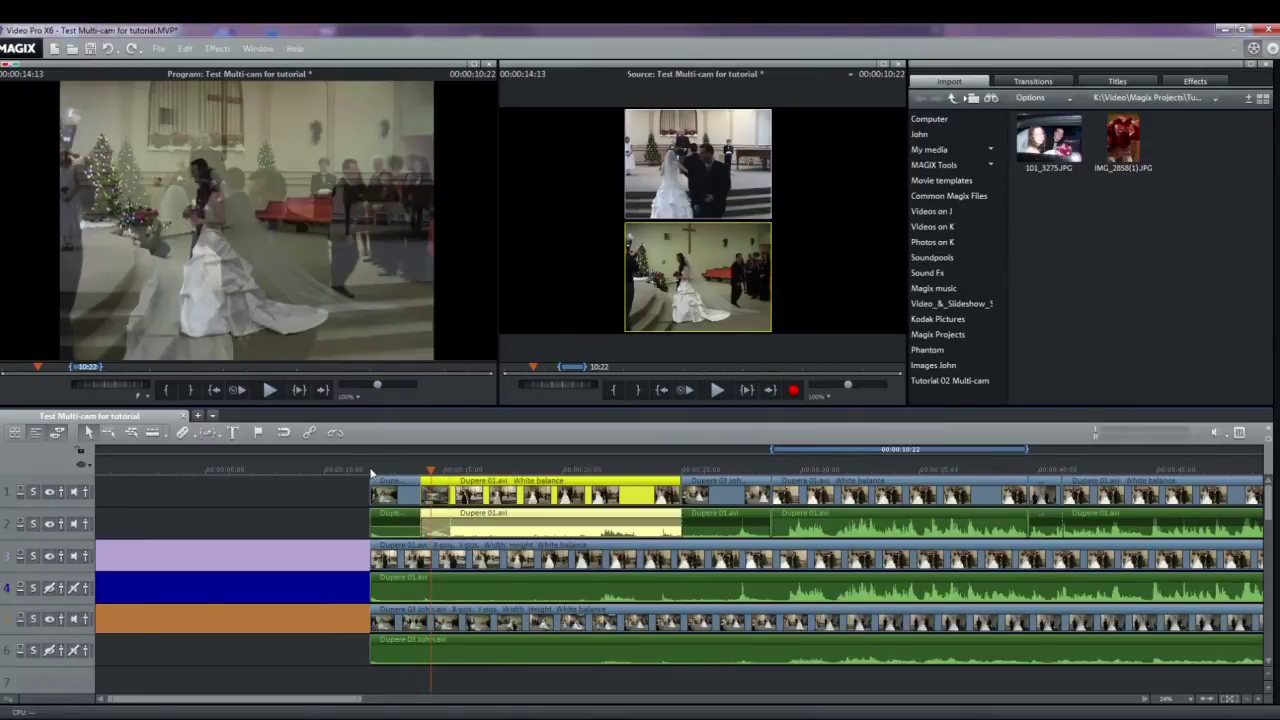
pyautogui.click(371, 470)
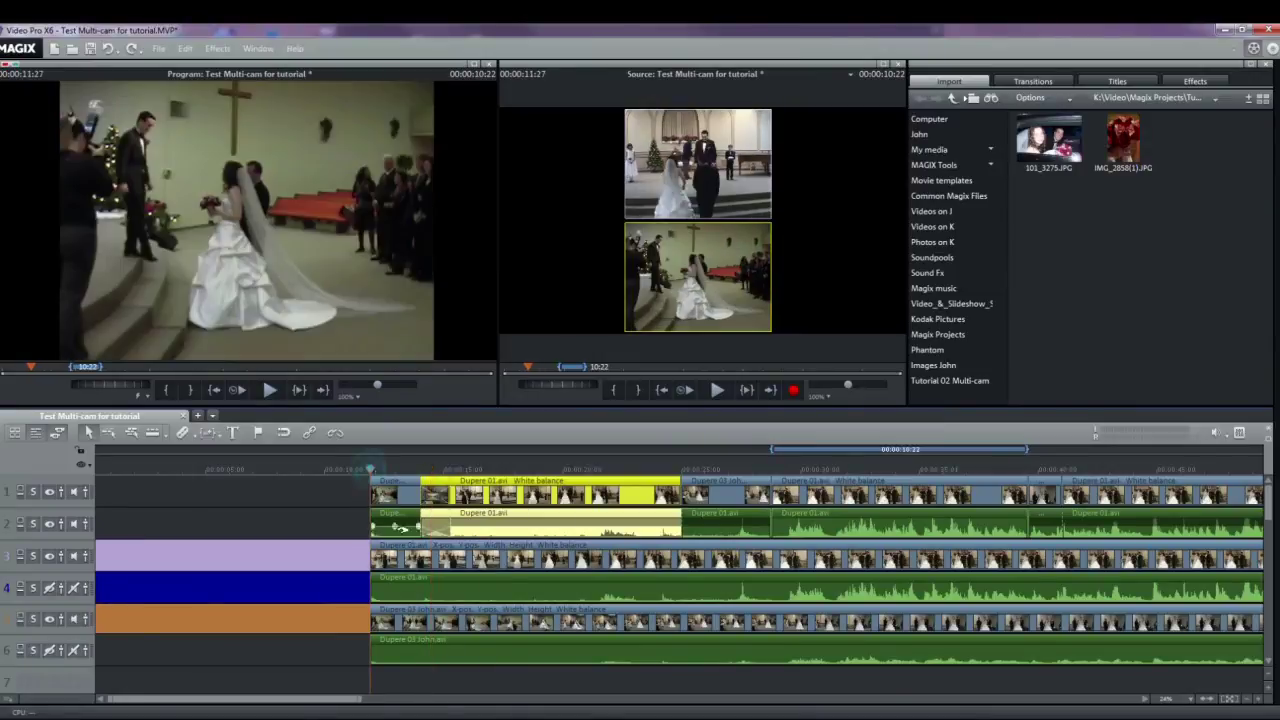
# - Turn off multicam mode, apply Alpha Magic to the Dupere 01.avi clip's start, and preview it
pyautogui.click(58, 432)
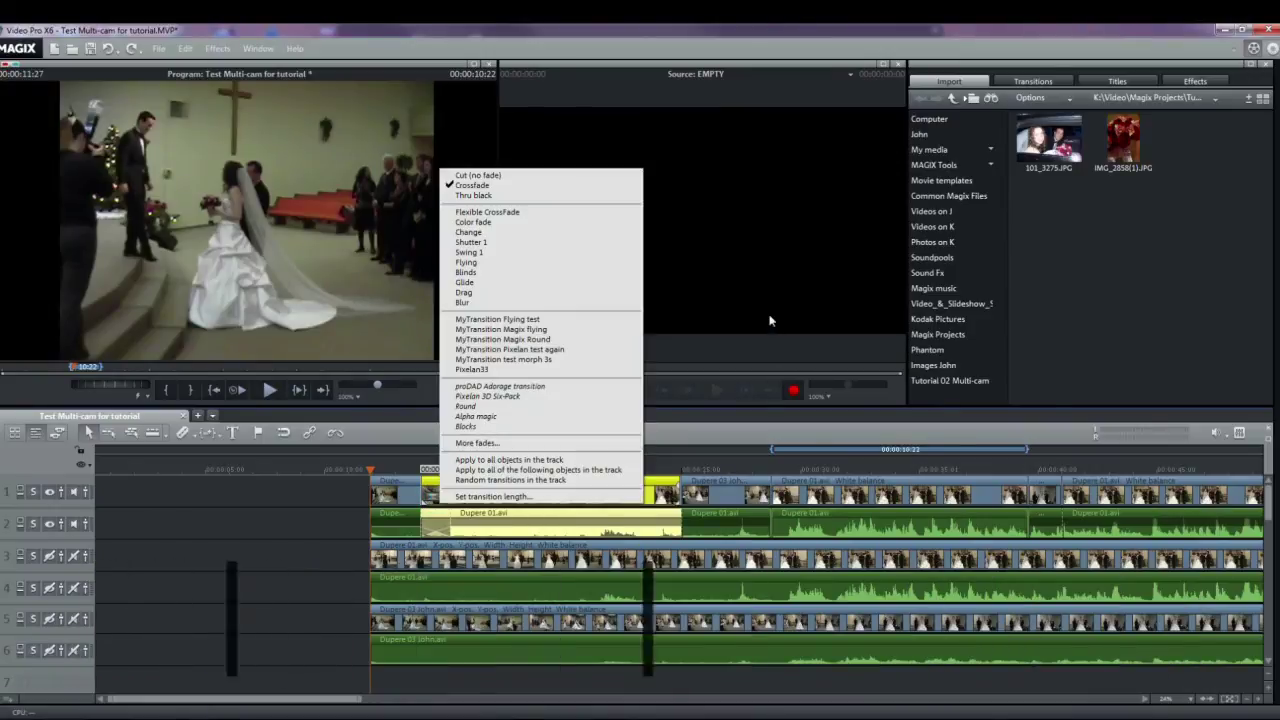
pyautogui.click(1035, 84)
pyautogui.click(1033, 79)
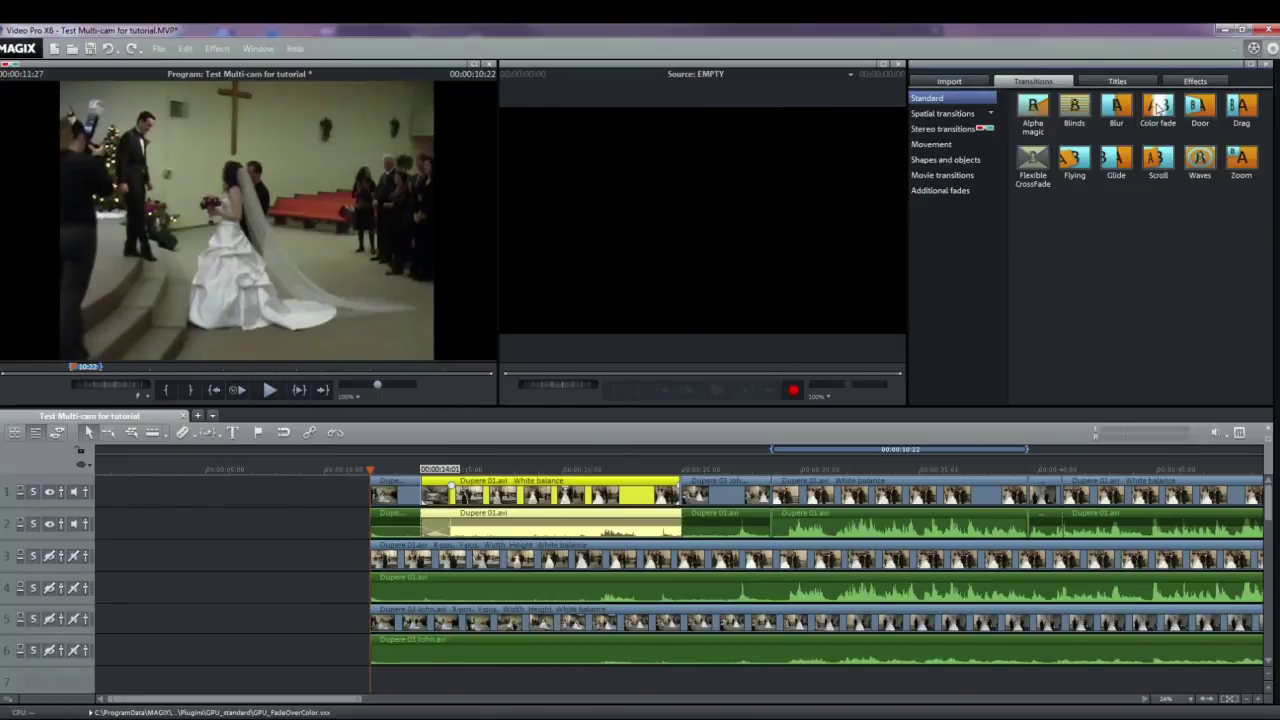
pyautogui.click(1038, 104)
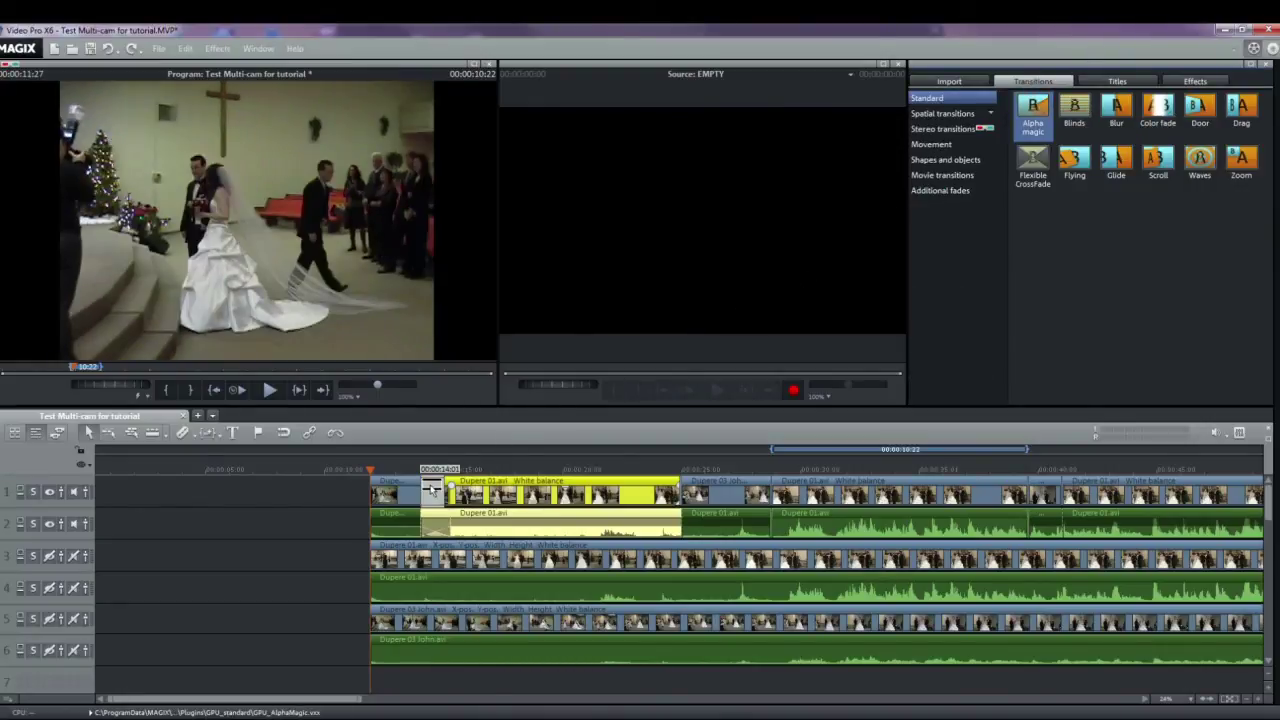
pyautogui.click(405, 470)
pyautogui.press('space')
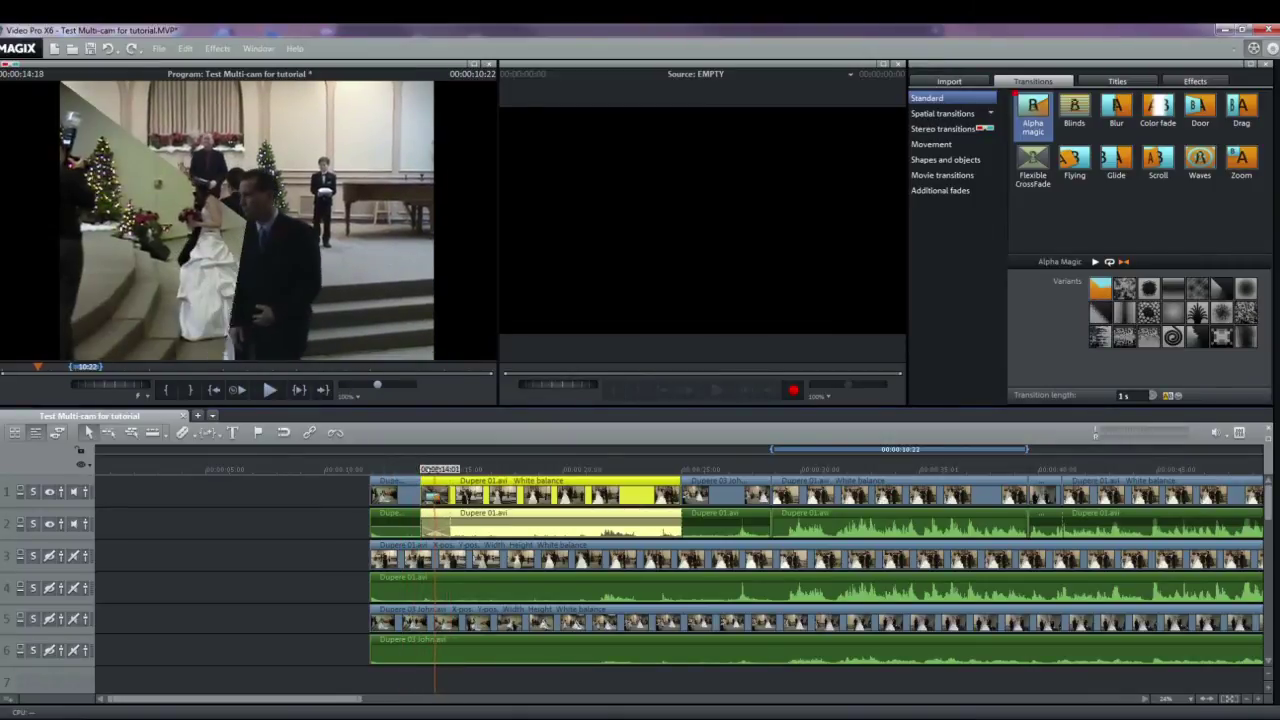
pyautogui.press('space')
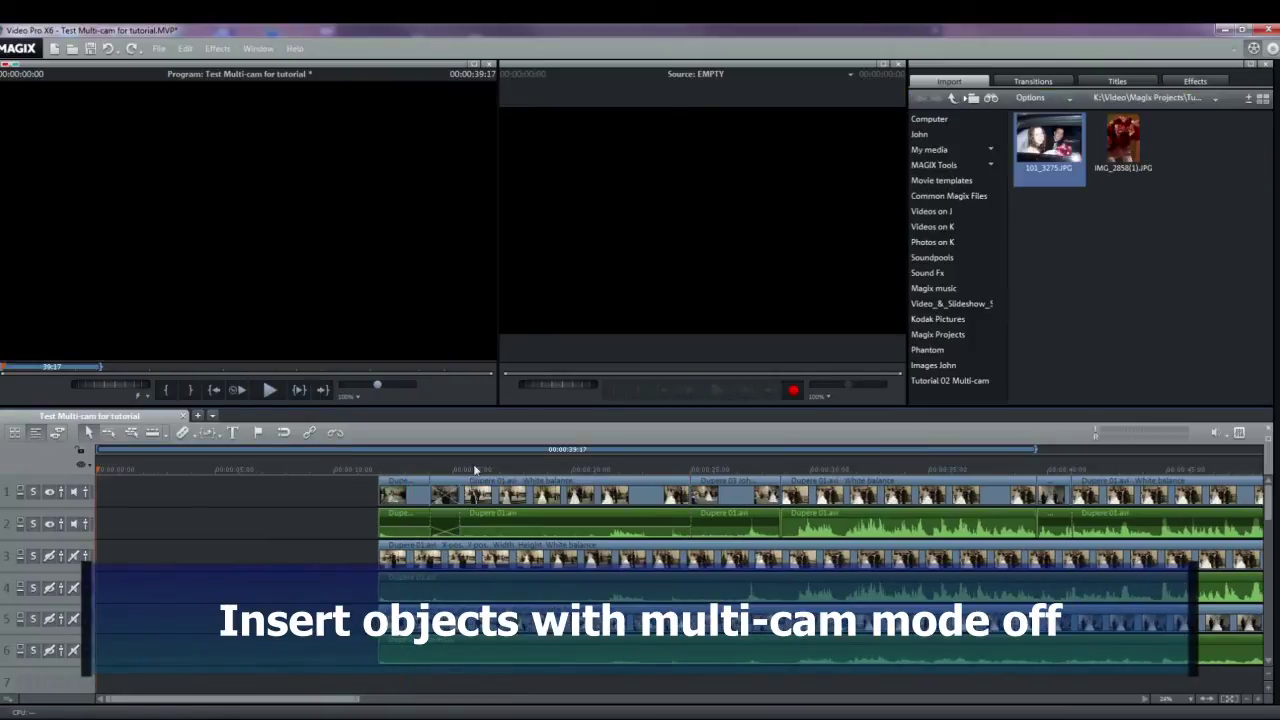
# - Put 101_3275.JPG at the start of track 1 and shift all wedding clips on every track to follow it
pyautogui.moveTo(1048, 142); pyautogui.dragTo(128, 520)
pyautogui.click(156, 468)
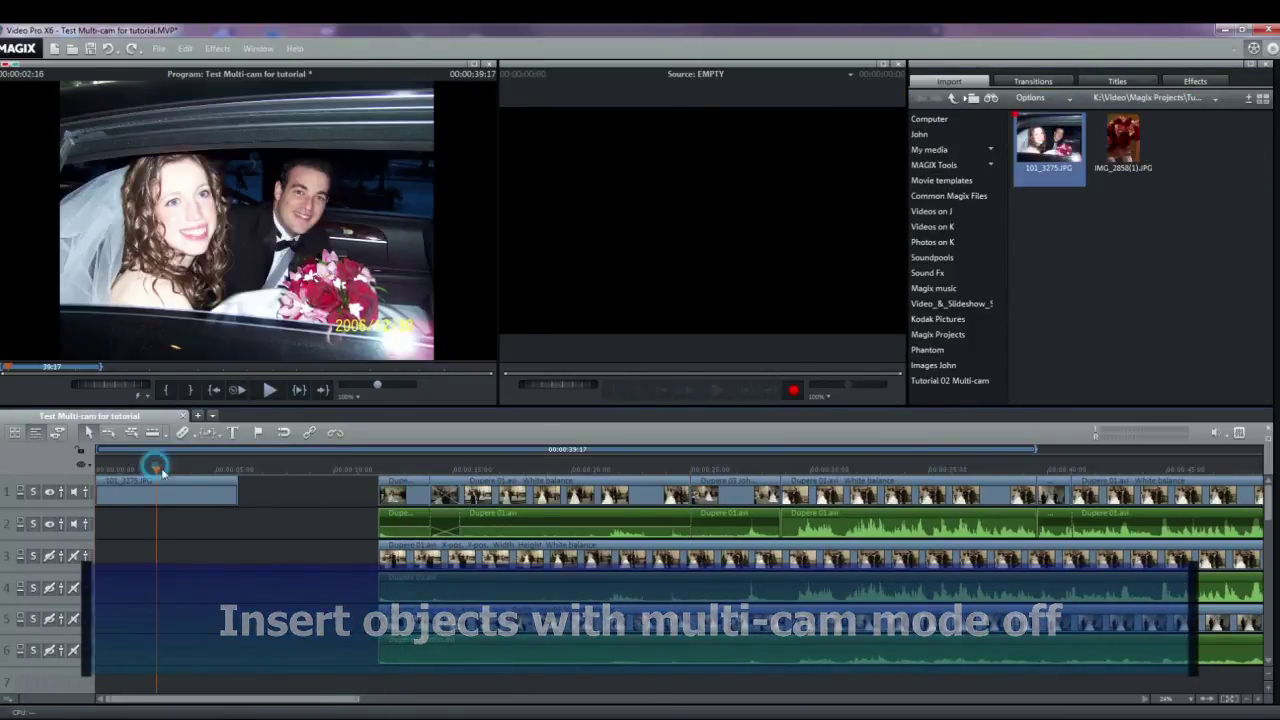
pyautogui.click(377, 468)
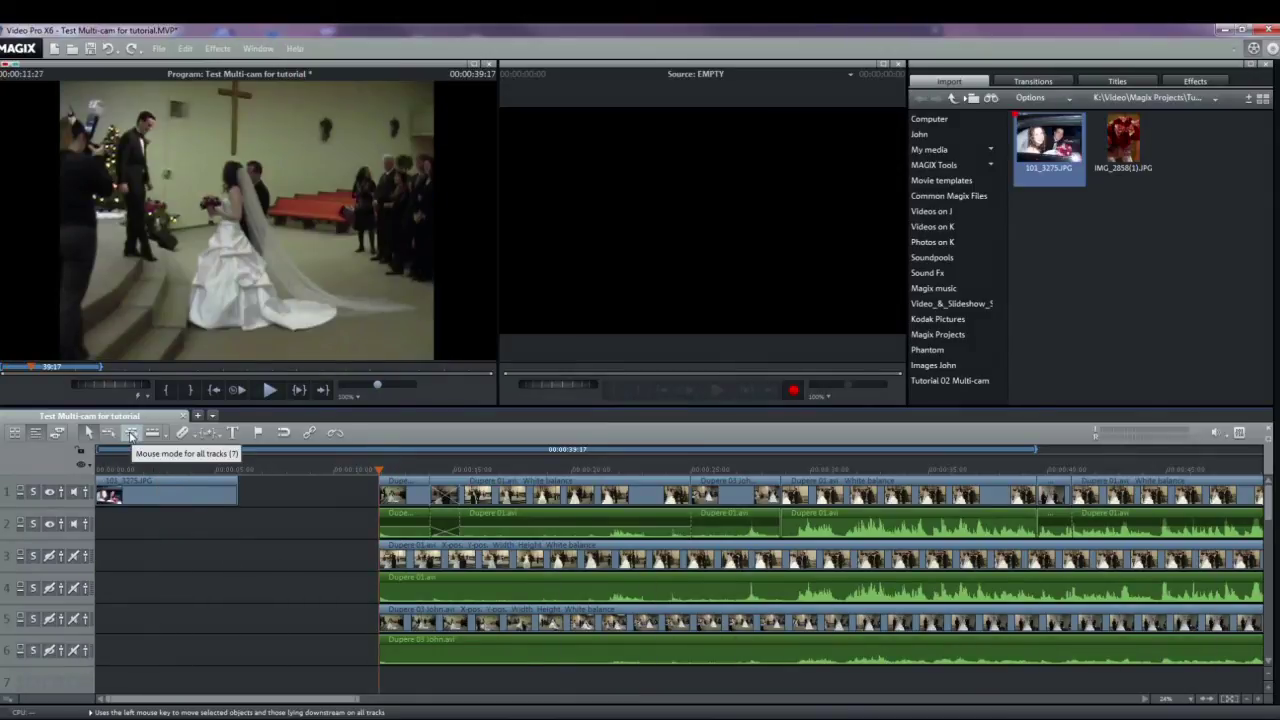
pyautogui.click(131, 436)
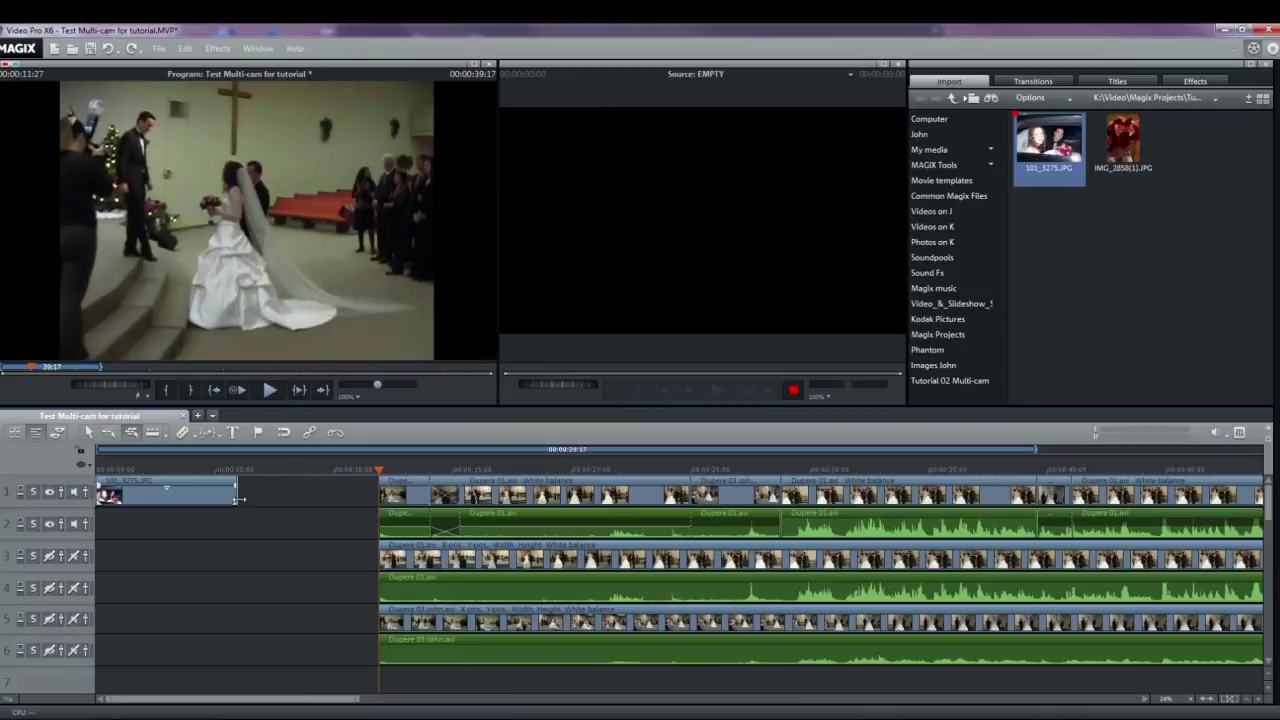
pyautogui.moveTo(400, 487); pyautogui.dragTo(230, 495)
# - Place IMG_2858(1).JPG on track 7 near 20 seconds so it overlays the ceremony footage
pyautogui.click(549, 468)
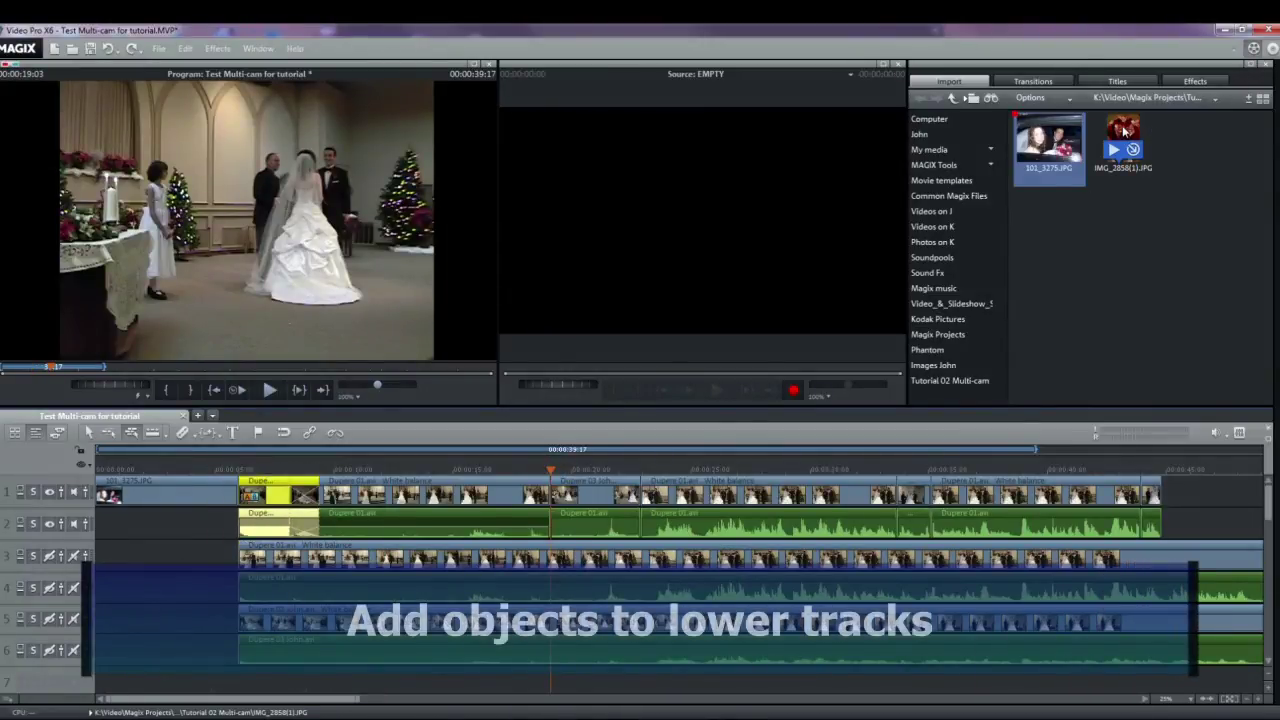
pyautogui.moveTo(1122, 140); pyautogui.dragTo(611, 695)
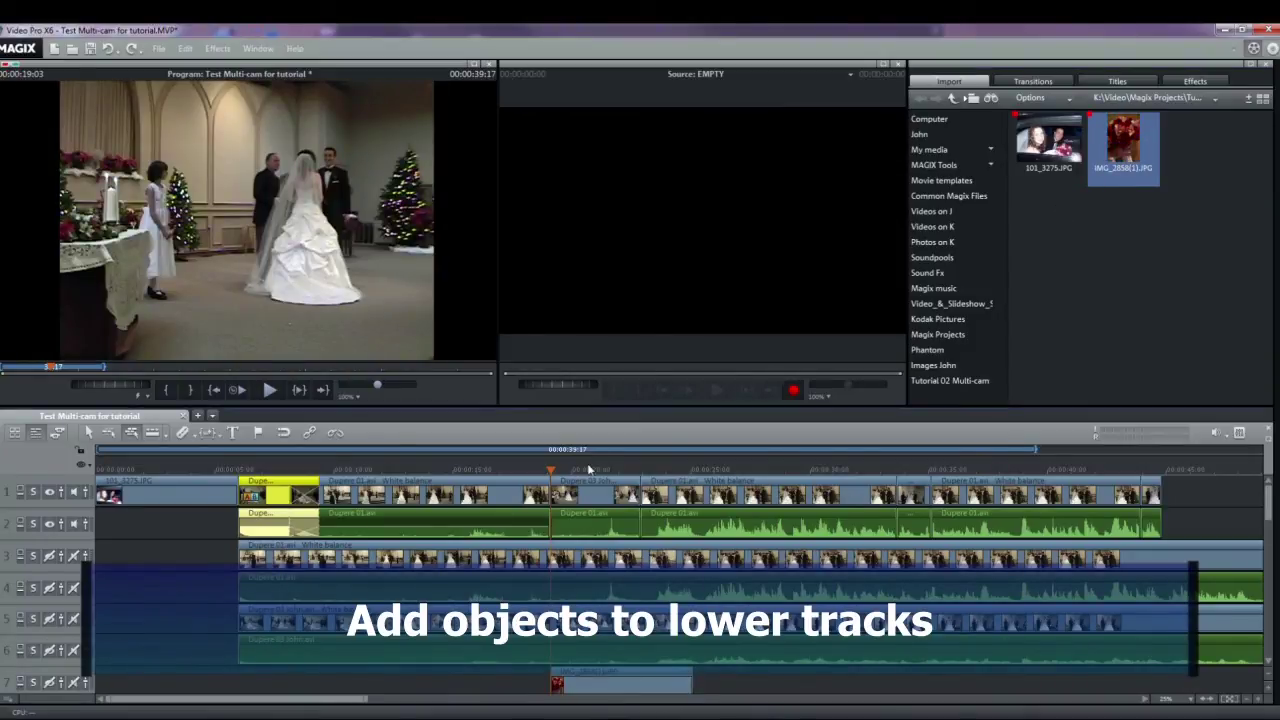
pyautogui.moveTo(589, 469); pyautogui.dragTo(614, 470)
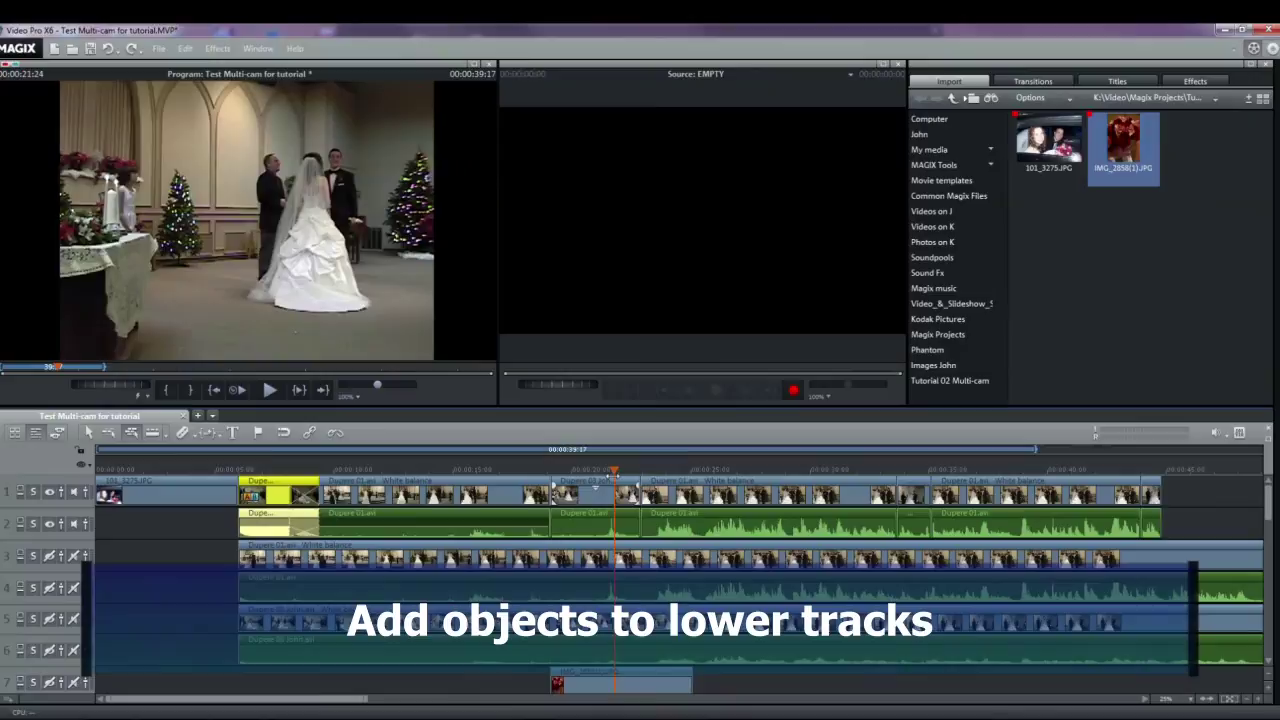
pyautogui.click(620, 684)
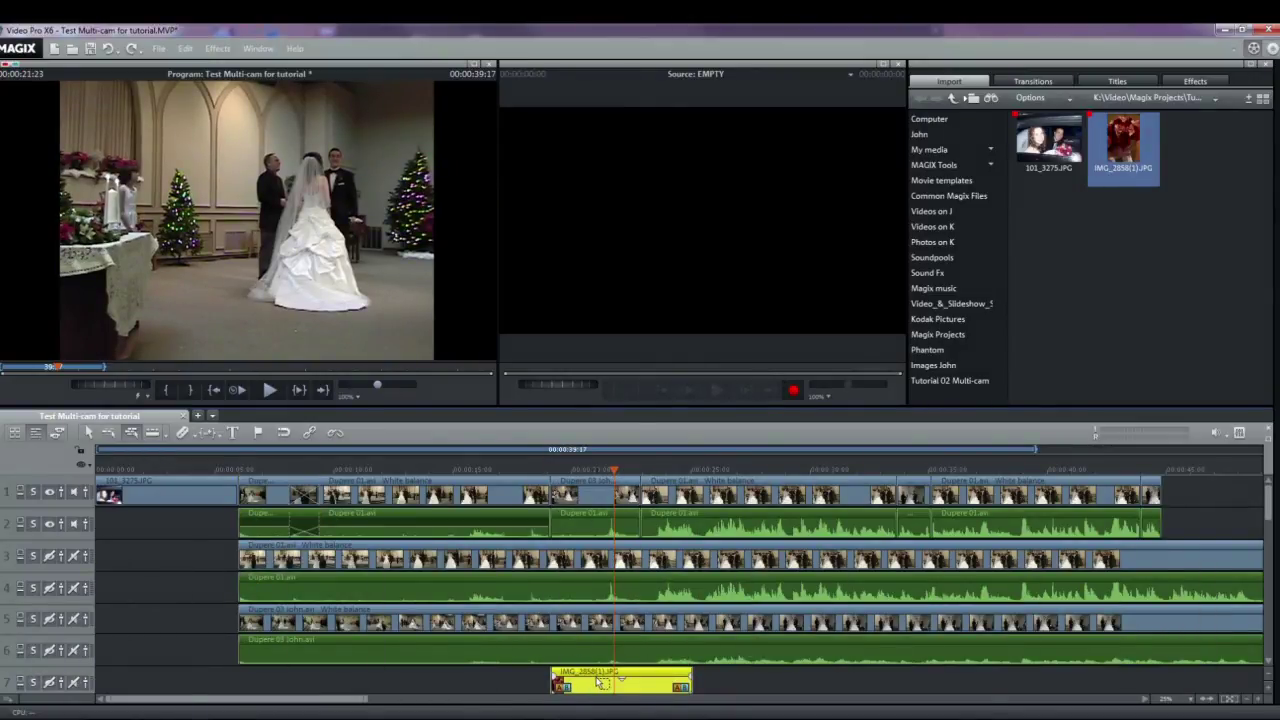
pyautogui.click(49, 683)
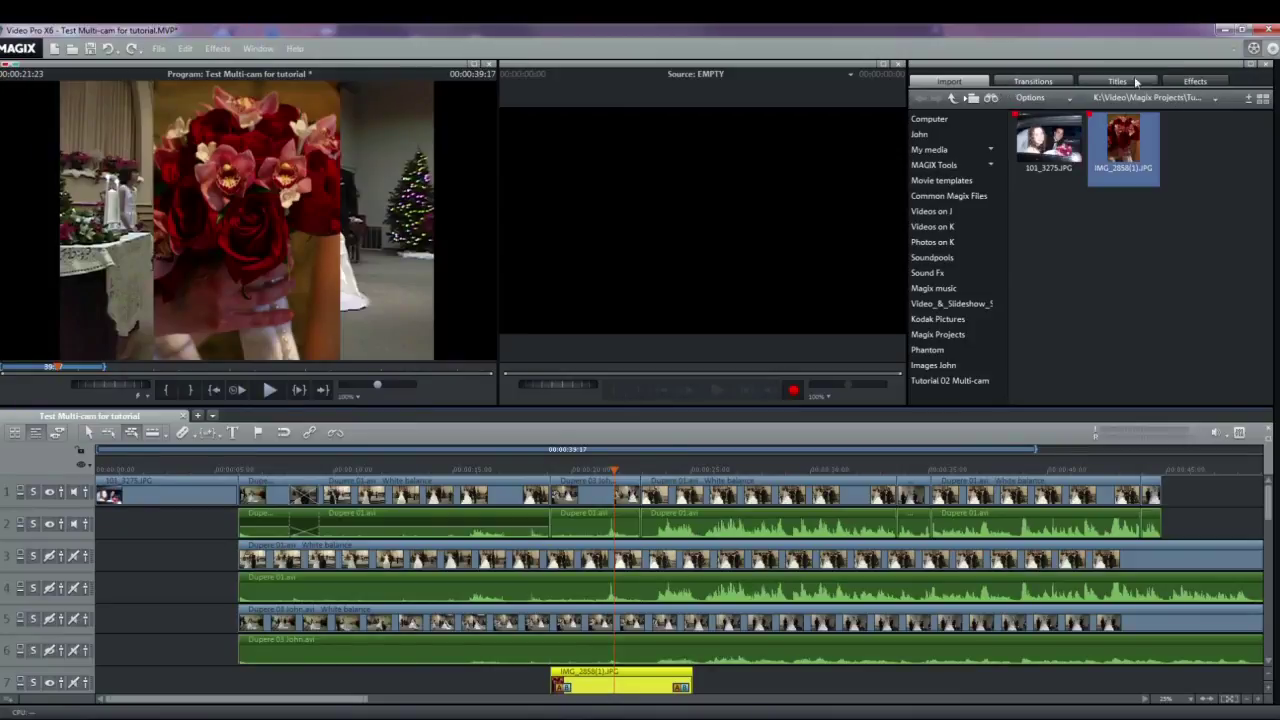
# - Use Size/Position to shrink the bouquet photo to 293×440 and move it to the top-right corner
pyautogui.click(1190, 81)
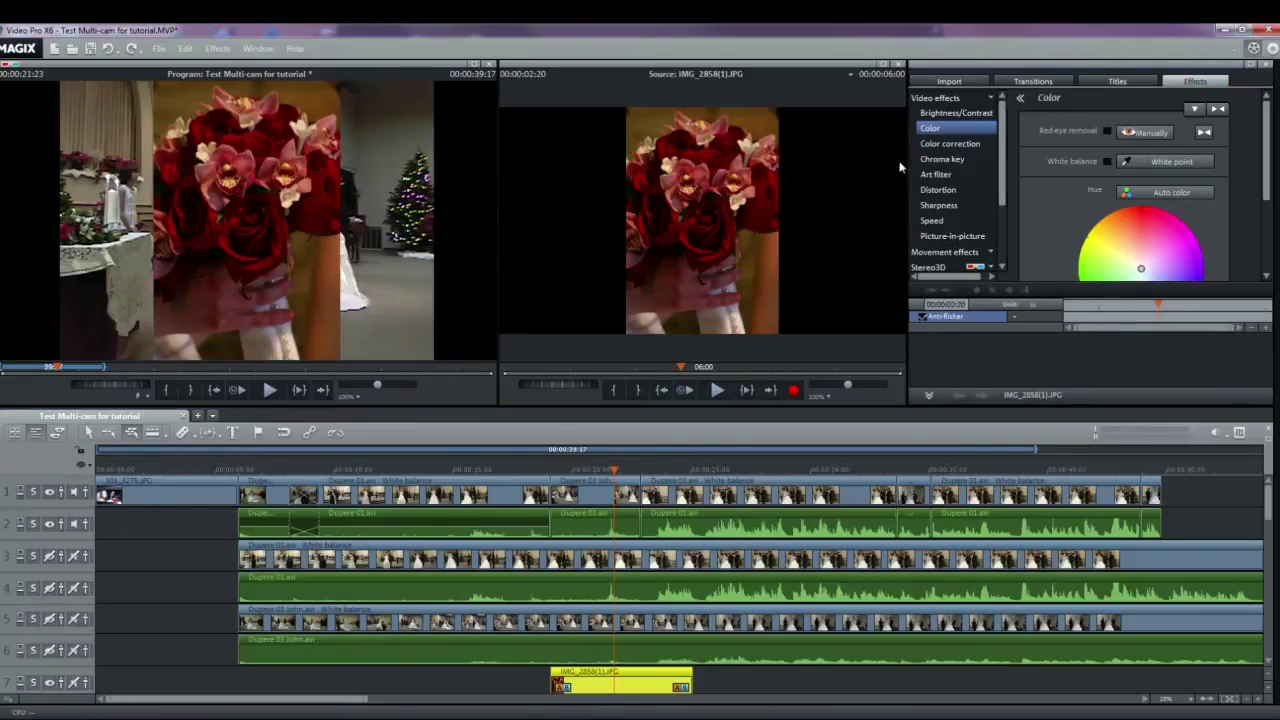
pyautogui.click(918, 252)
pyautogui.click(934, 267)
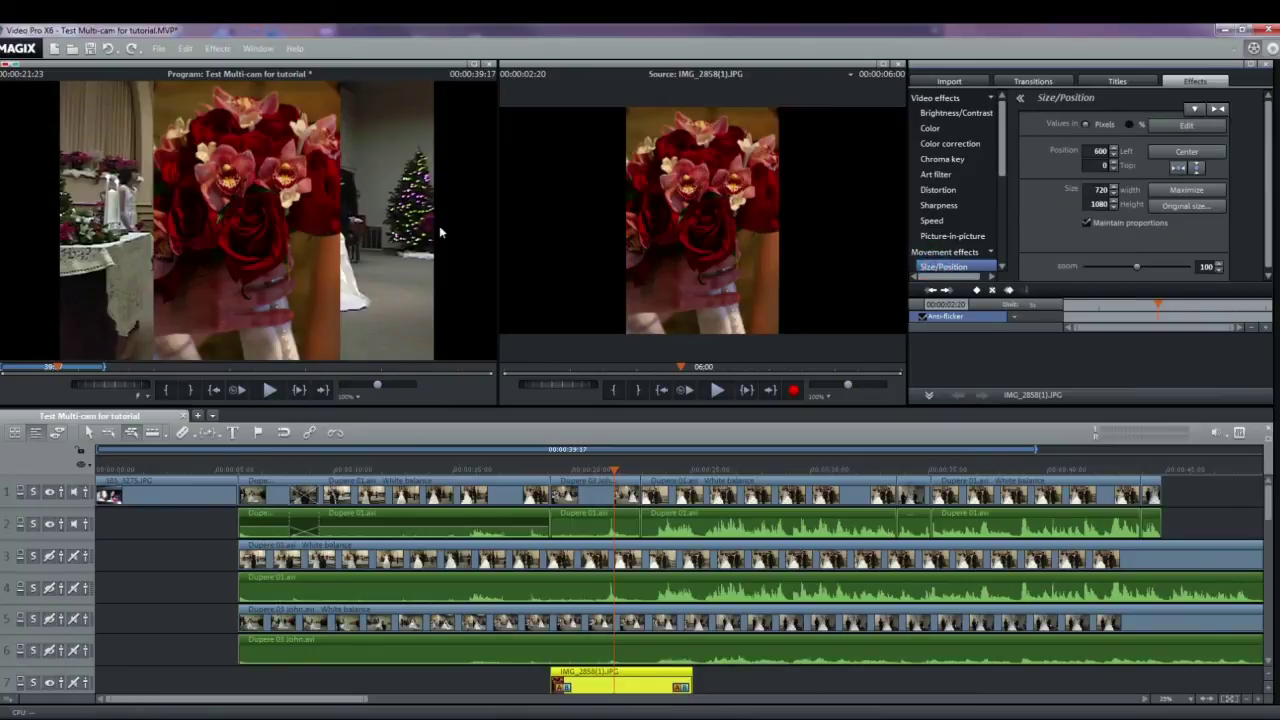
pyautogui.click(1186, 125)
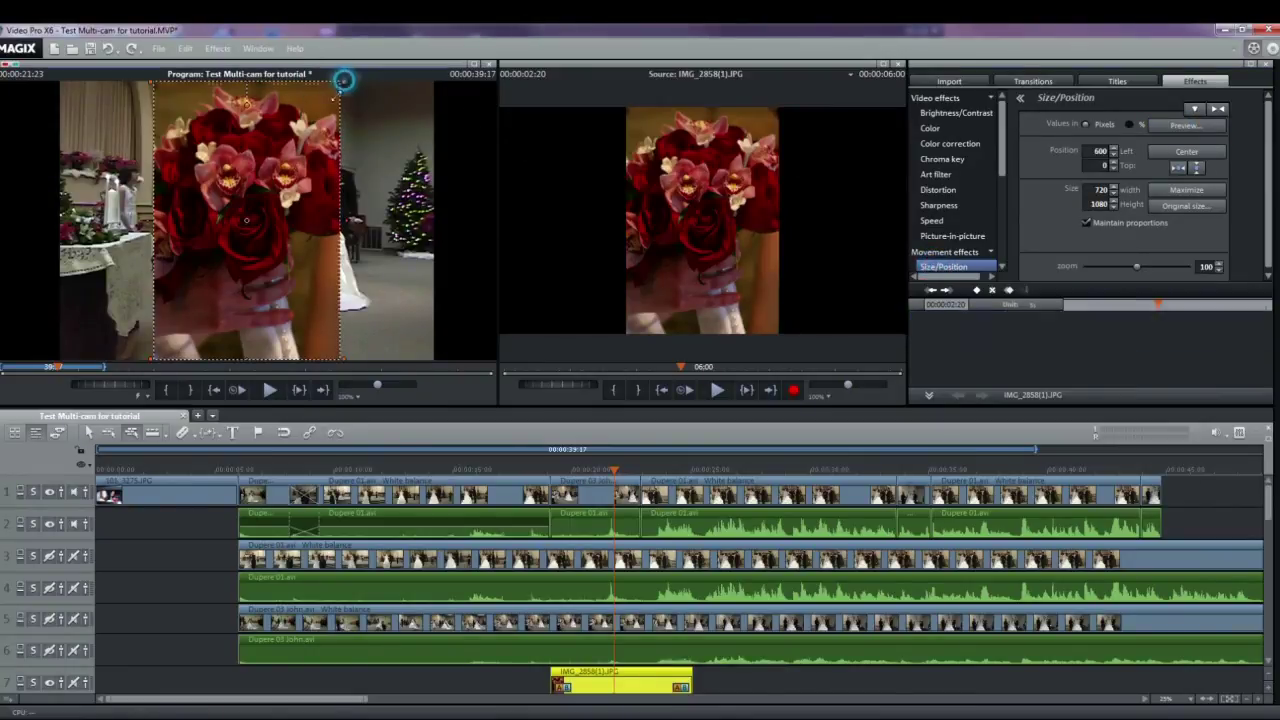
pyautogui.moveTo(341, 82); pyautogui.dragTo(232, 244)
pyautogui.moveTo(199, 284); pyautogui.dragTo(398, 127)
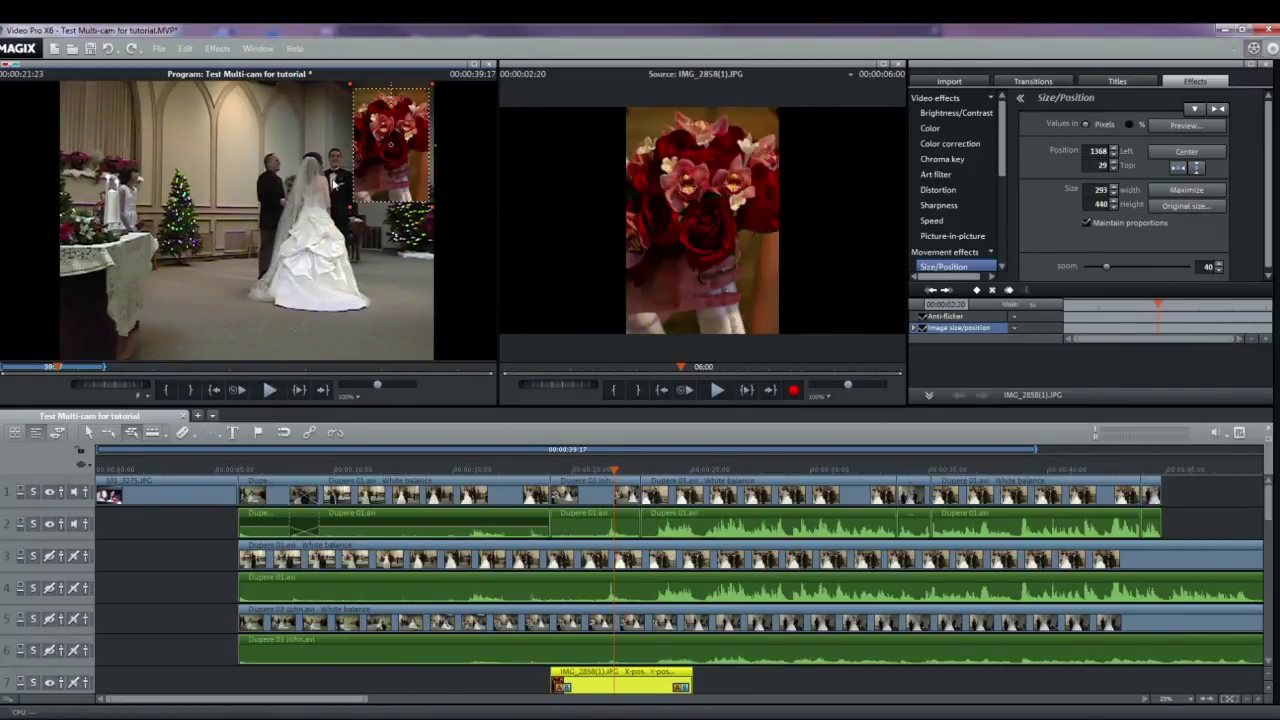
# - Play back the picture-in-picture from just before the photo, finish editing, and return to its start
pyautogui.click(535, 470)
pyautogui.press('space')
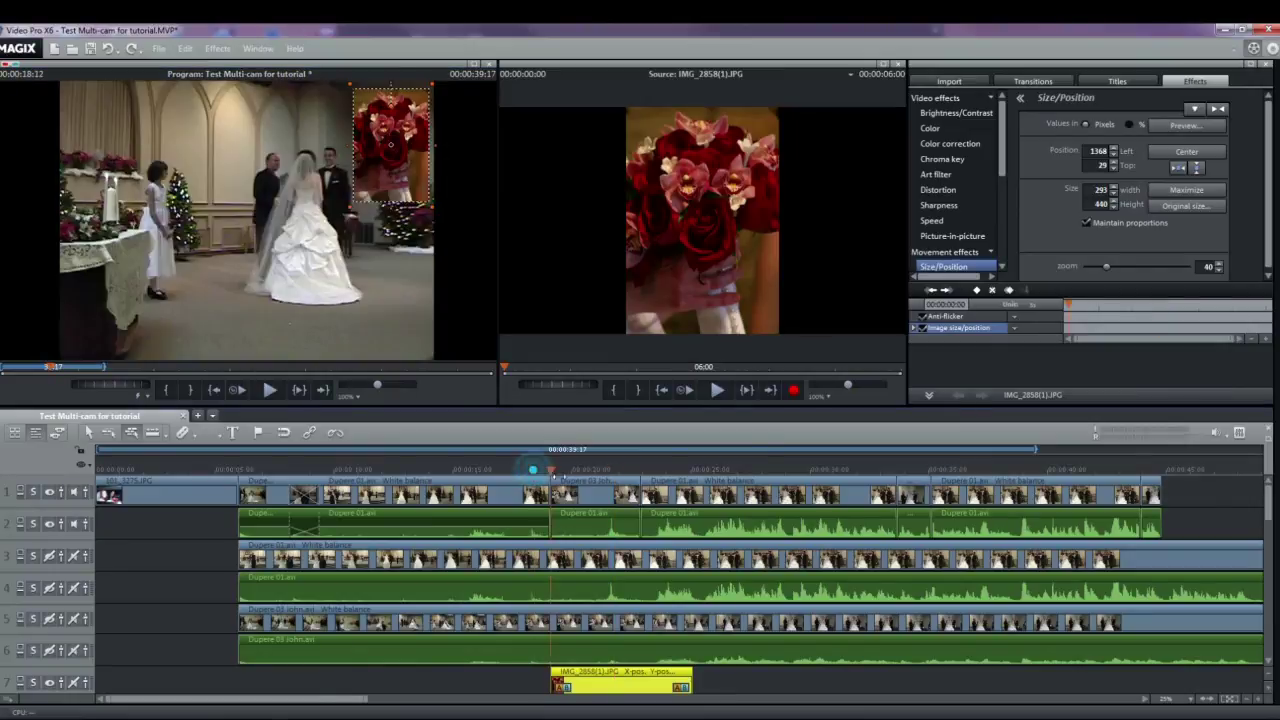
pyautogui.click(1186, 125)
pyautogui.moveTo(566, 466); pyautogui.dragTo(535, 468)
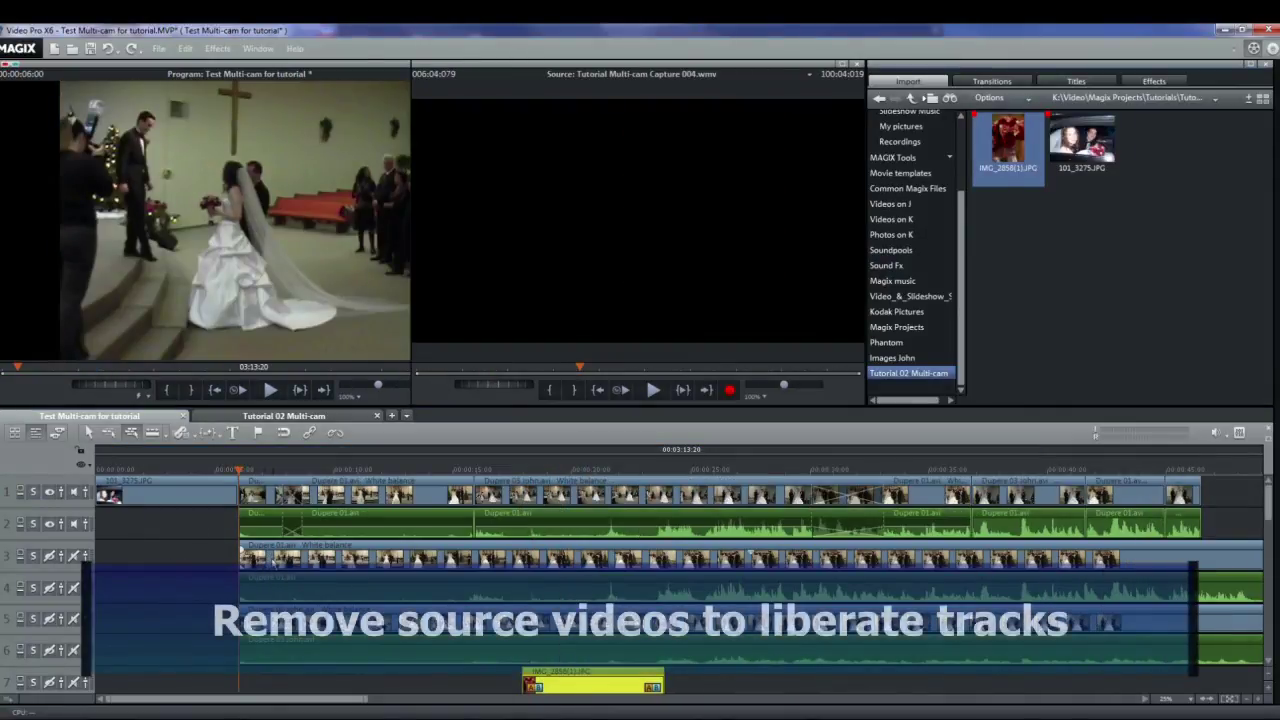
# - Delete the source camera clips on tracks 3–6 and move IMG_2858(1).JPG from track 7 up to track 4
pyautogui.click(263, 637)
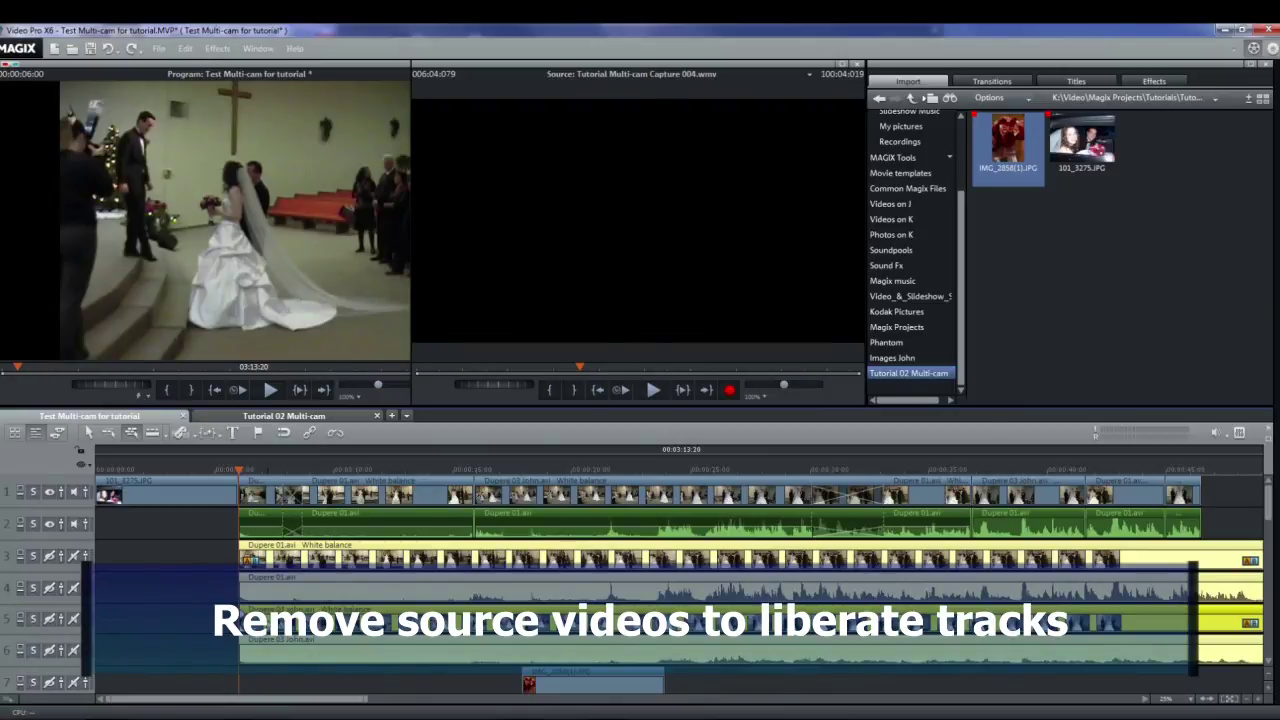
pyautogui.press('Delete')
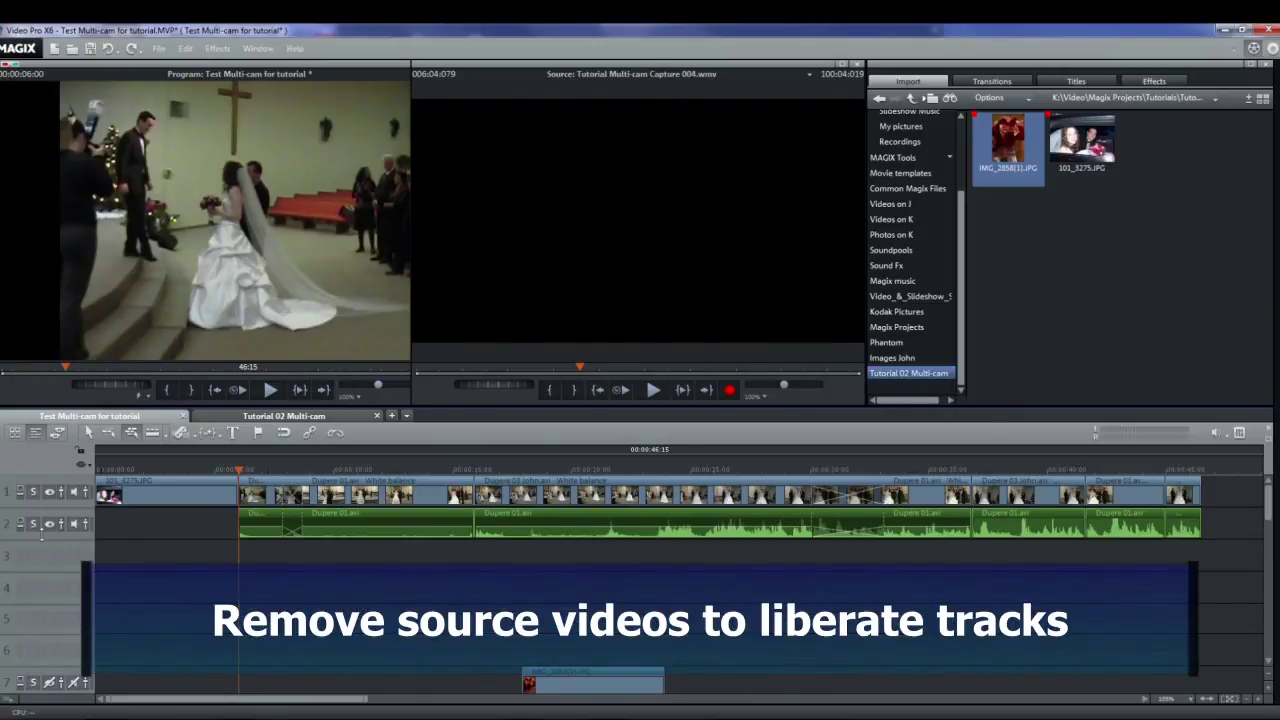
pyautogui.click(600, 680)
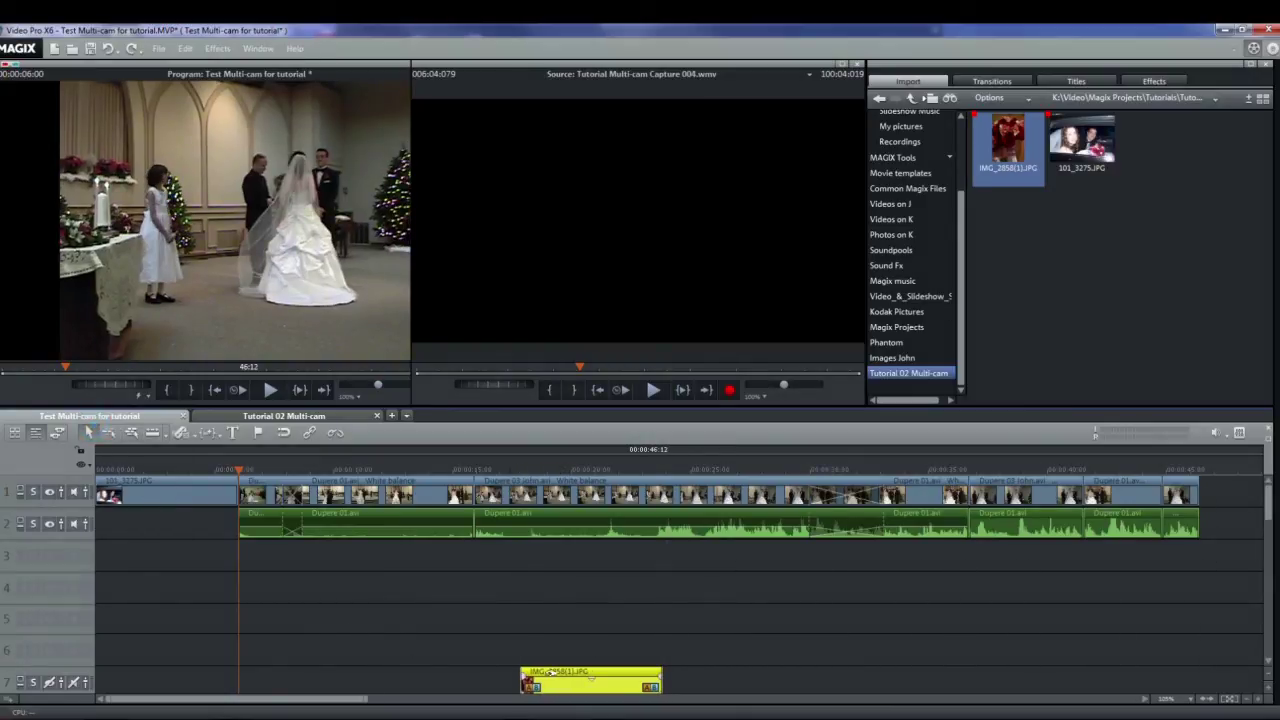
pyautogui.moveTo(552, 673); pyautogui.dragTo(546, 592)
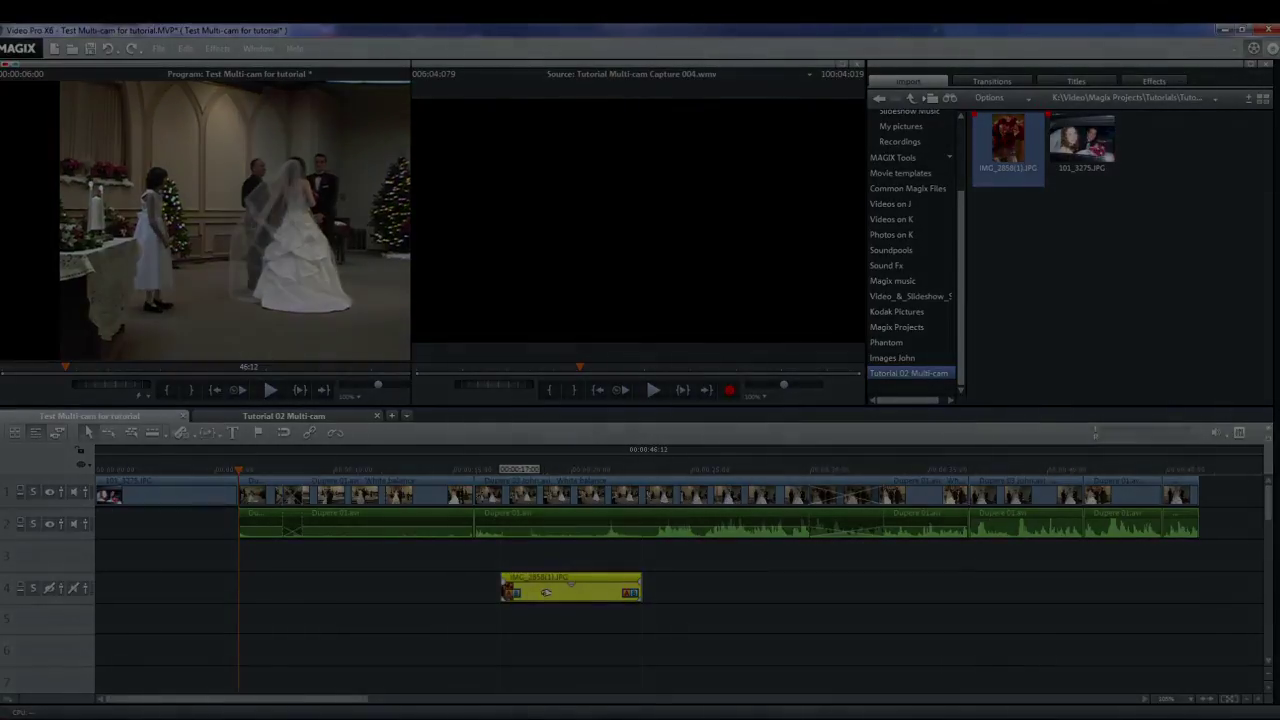